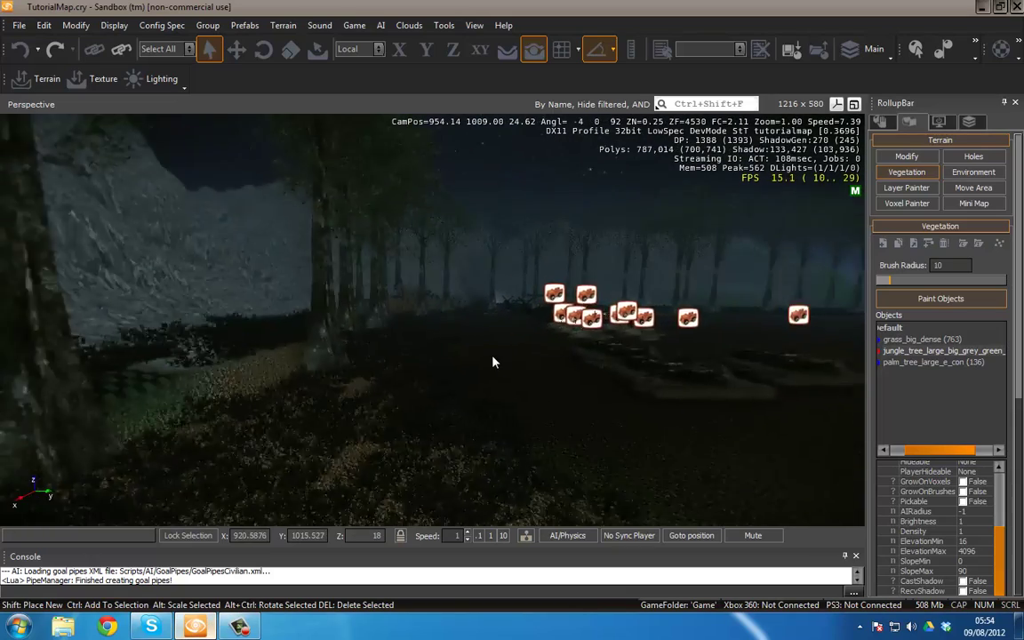
Fly through the level to examine the trees, the dense grass and the parked vehicles
key("s")
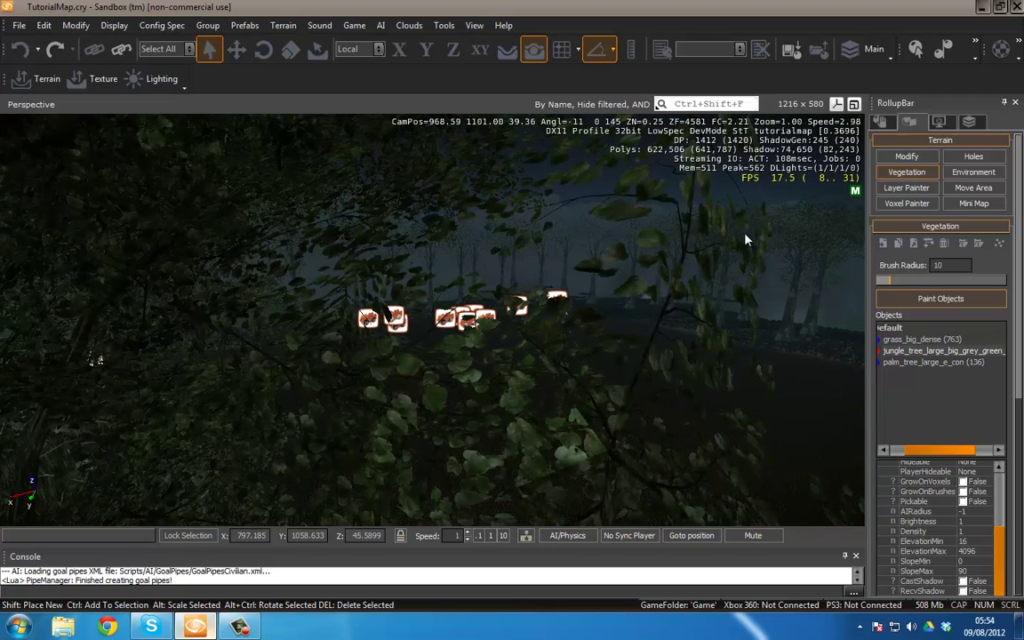
key("w")
right_click_drag(745, 233, 760, 233)
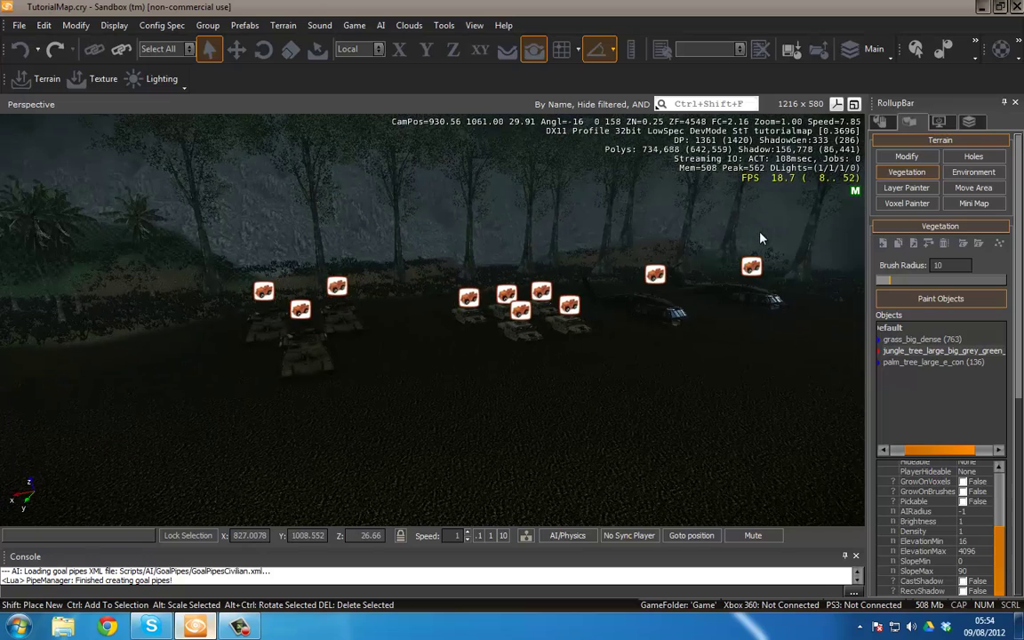
key("w")
right_click_drag(749, 320, 704, 259)
key("w")
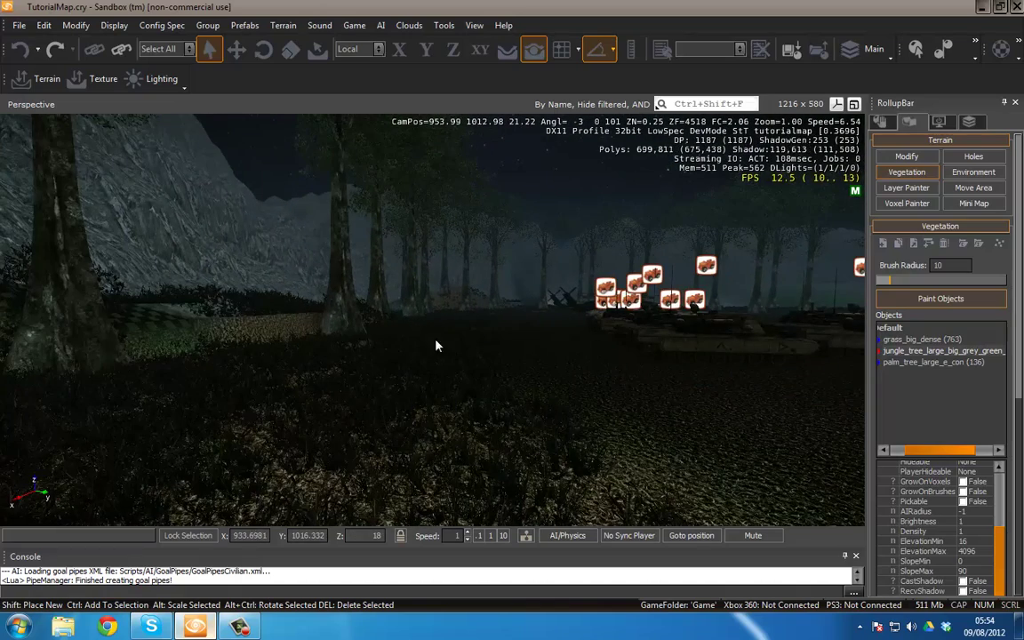
right_click_drag(535, 300, 231, 423)
mouse_move(380, 364)
right_mouse_down()
mouse_move(370, 355)
mouse_move(391, 355)
mouse_move(366, 363)
mouse_move(382, 364)
right_mouse_up()
key("w")
key("d")
key("w")
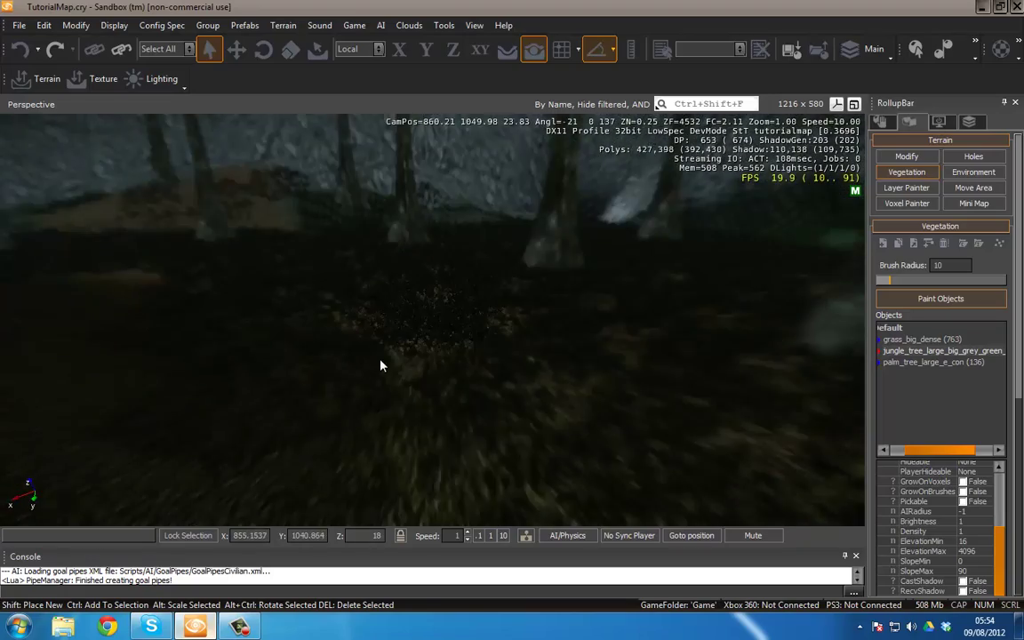
mouse_move(510, 329)
right_mouse_down()
mouse_move(492, 320)
mouse_move(537, 332)
mouse_move(519, 330)
right_mouse_up()
Play-test the level by walking through the grass near the helicopters, and return to editing
key("ctrl+g")
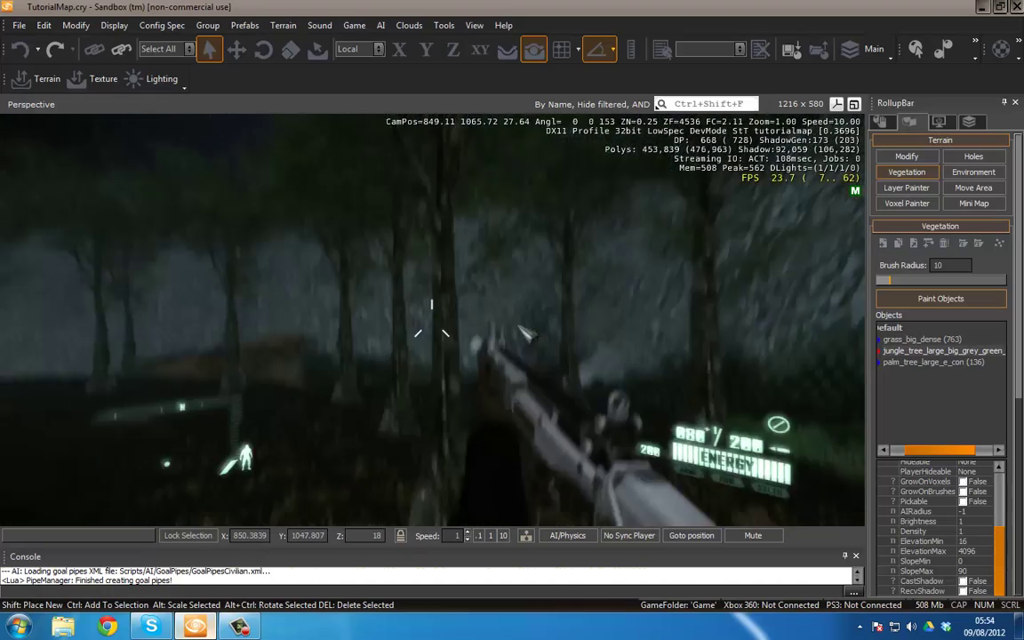
key("w")
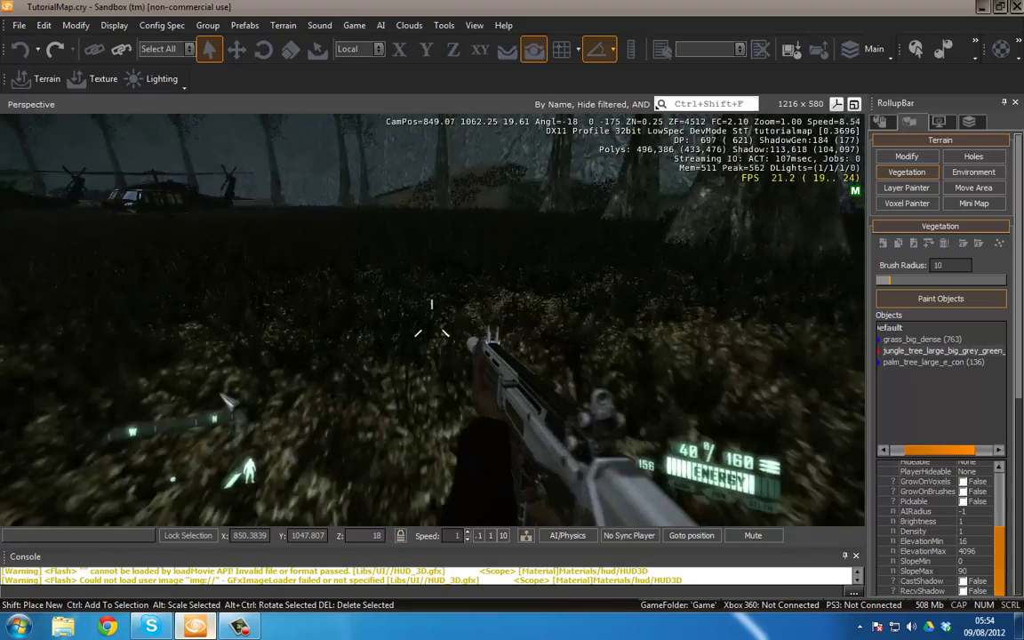
key("w")
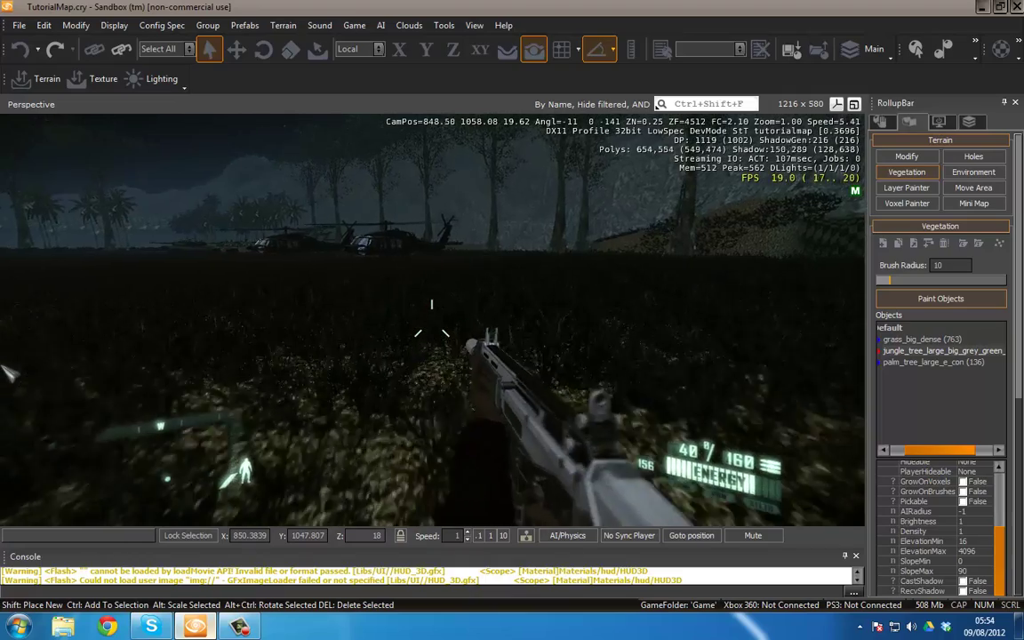
key("w")
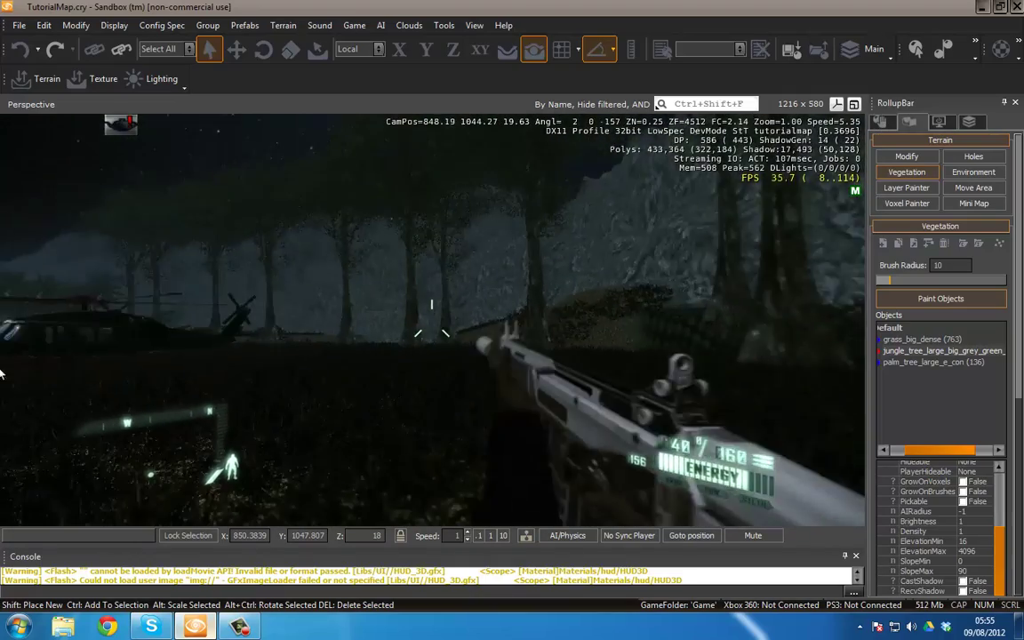
key("Escape")
Play-test the palm tree area by shooting at the palms and the grass, and return to editing
key("w")
right_click_drag(345, 320, 353, 314)
key("ctrl+g")
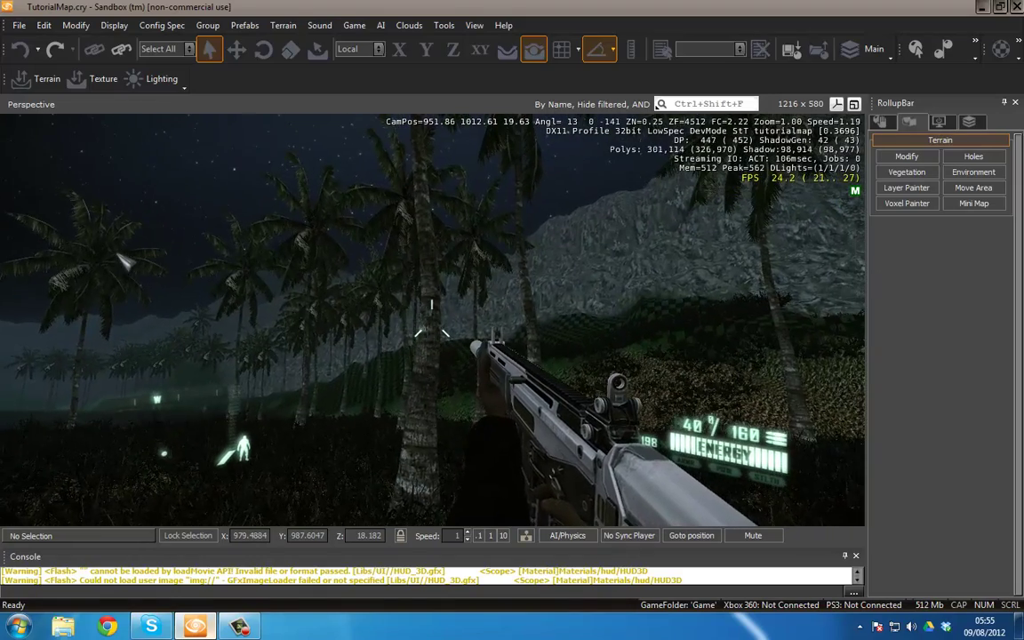
left_click(120, 265)
left_click_drag(118, 256, 124, 240)
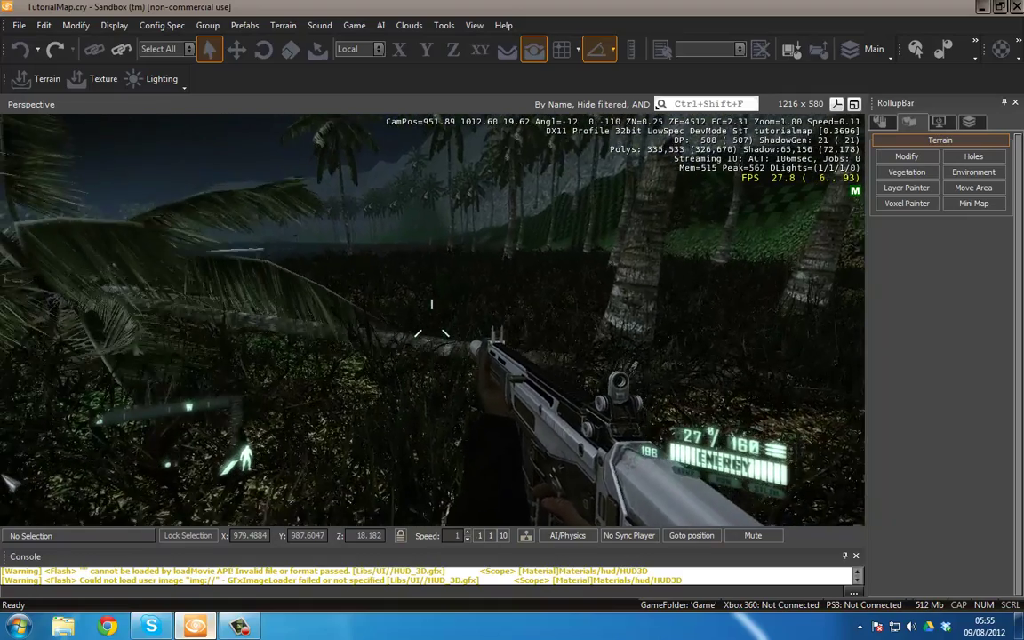
left_click(2, 503)
left_click_drag(9, 510, 9, 533)
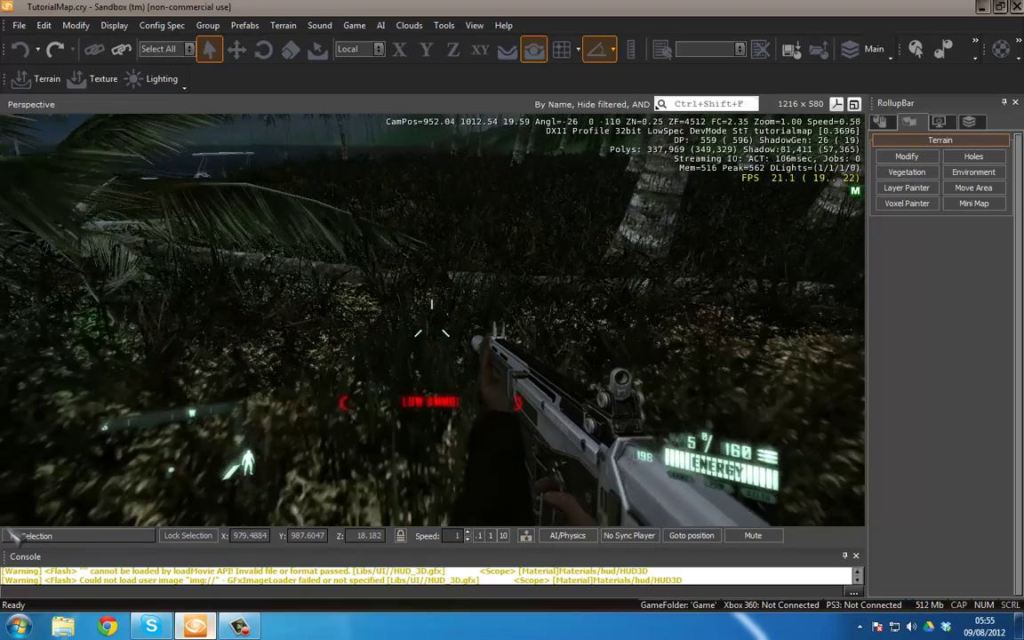
key("w")
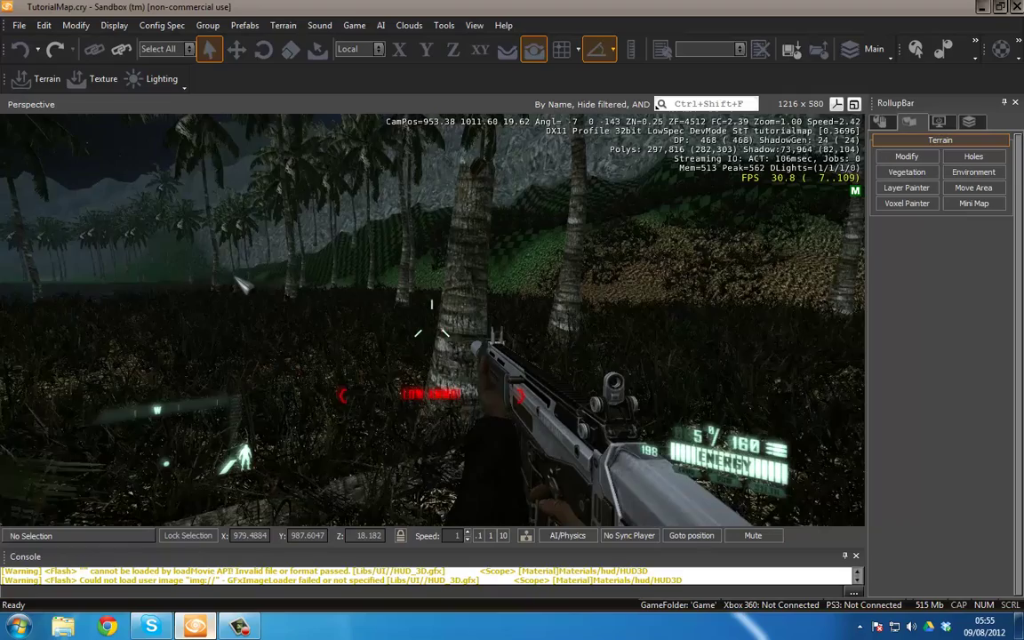
left_click(433, 331)
key("Escape")
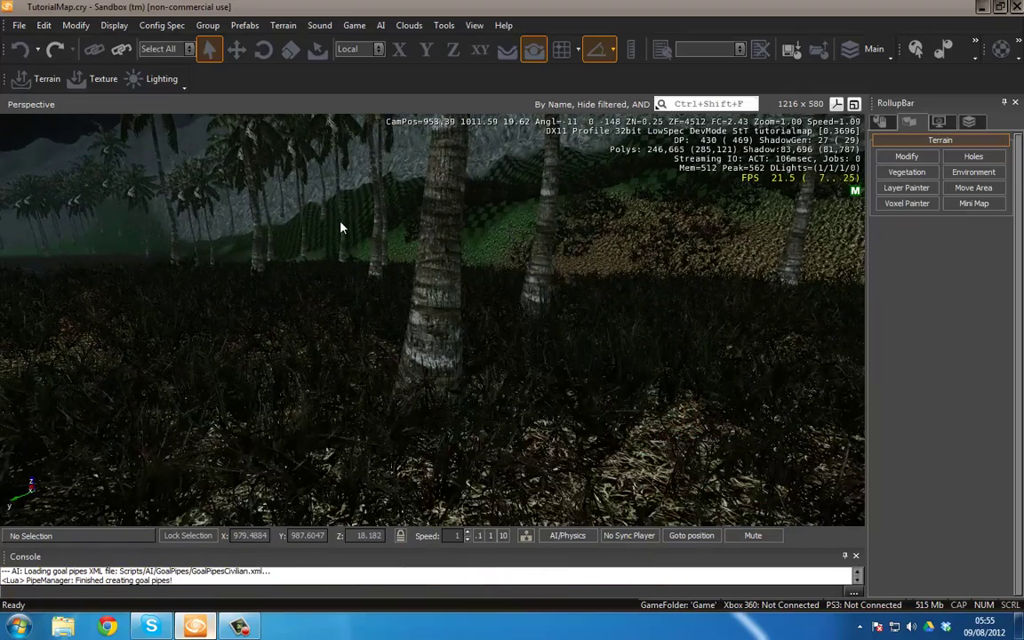
Activate the terrain Vegetation tool
key("s")
right_click_drag(349, 227, 342, 228)
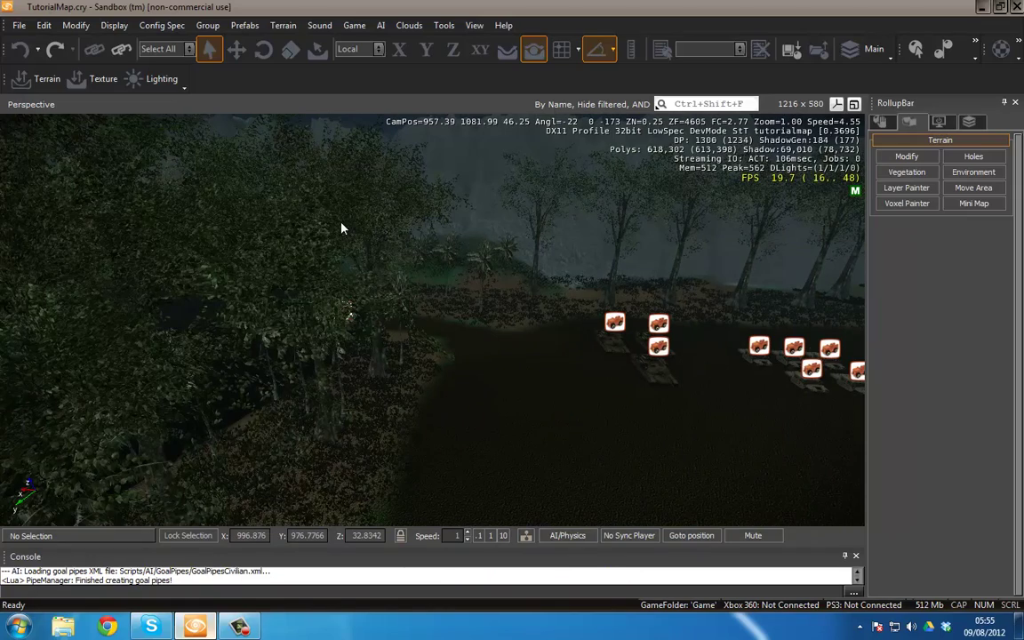
key("w")
mouse_move(590, 237)
right_mouse_down()
mouse_move(597, 246)
mouse_move(588, 248)
mouse_move(603, 244)
right_mouse_up()
key("s")
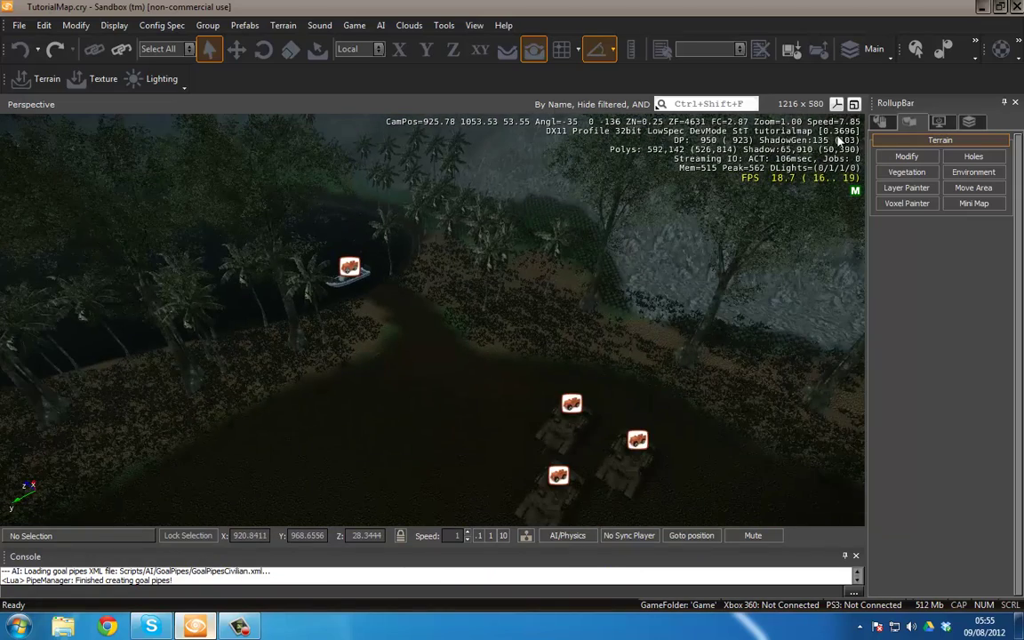
left_click(882, 123)
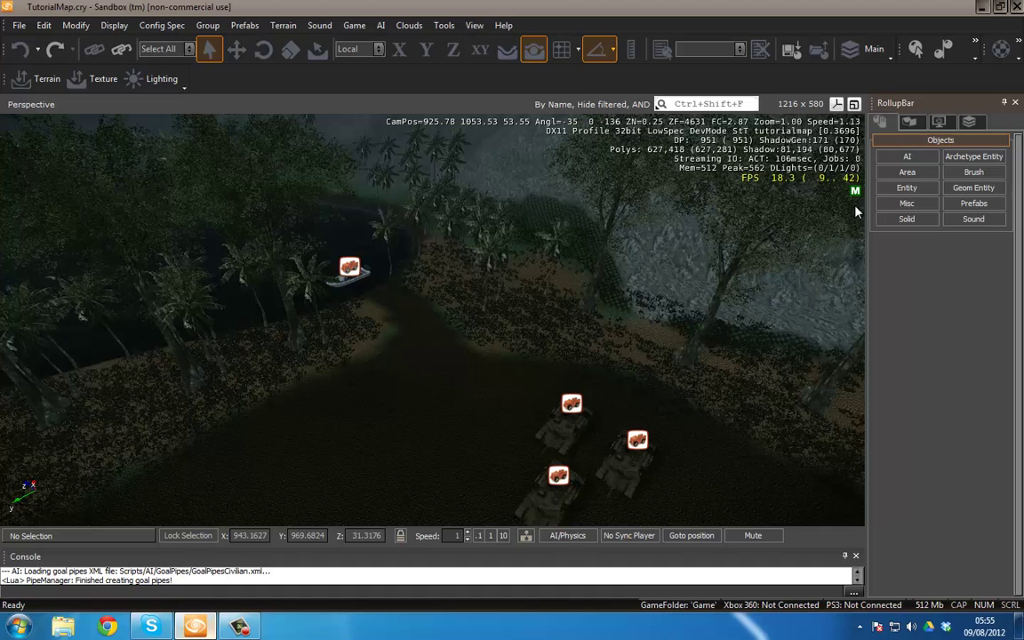
left_click(909, 122)
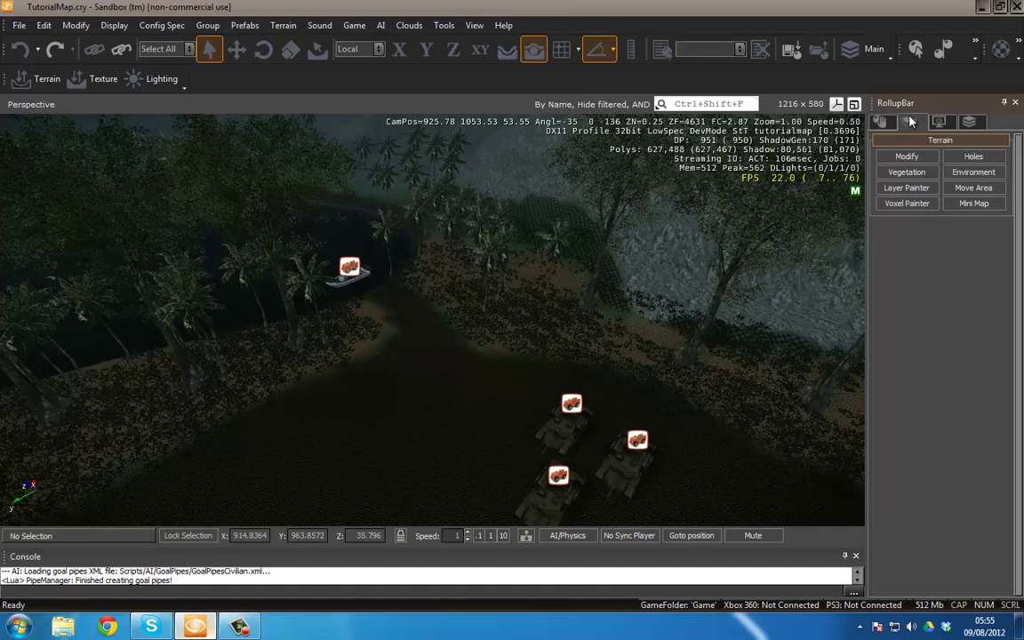
left_click(904, 174)
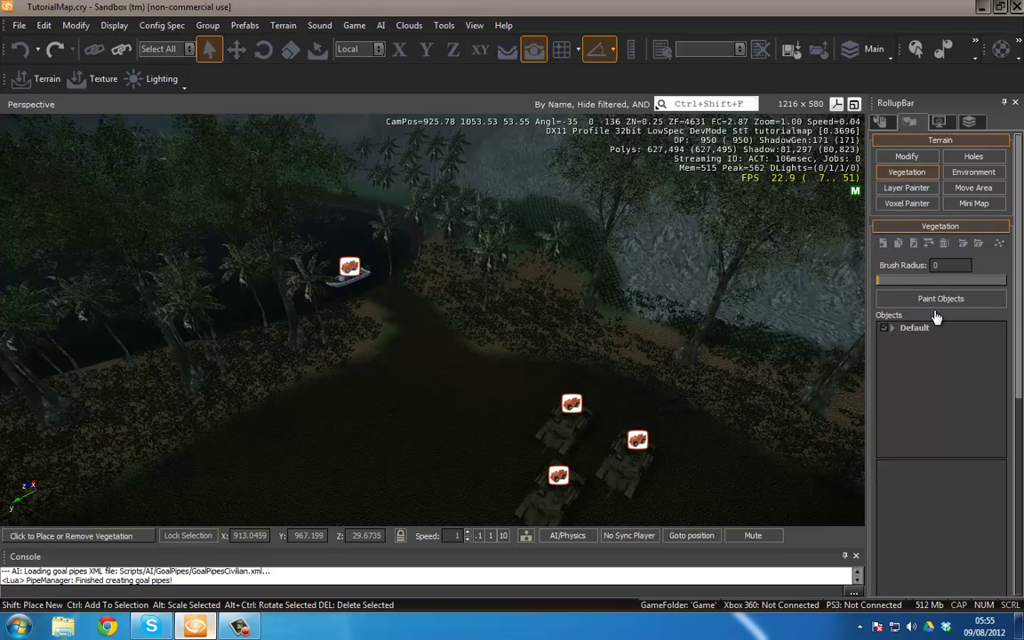
Expand the Default vegetation group to list its objects
right_click_drag(681, 240, 827, 244)
key("w")
key("w")
key("w")
key("w")
key("w")
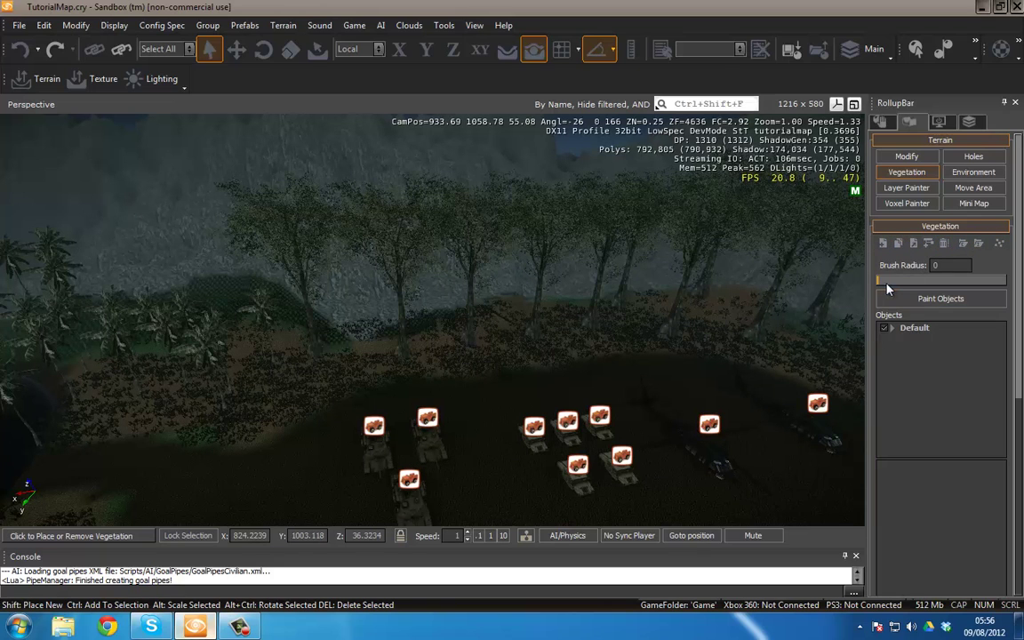
left_click(893, 331)
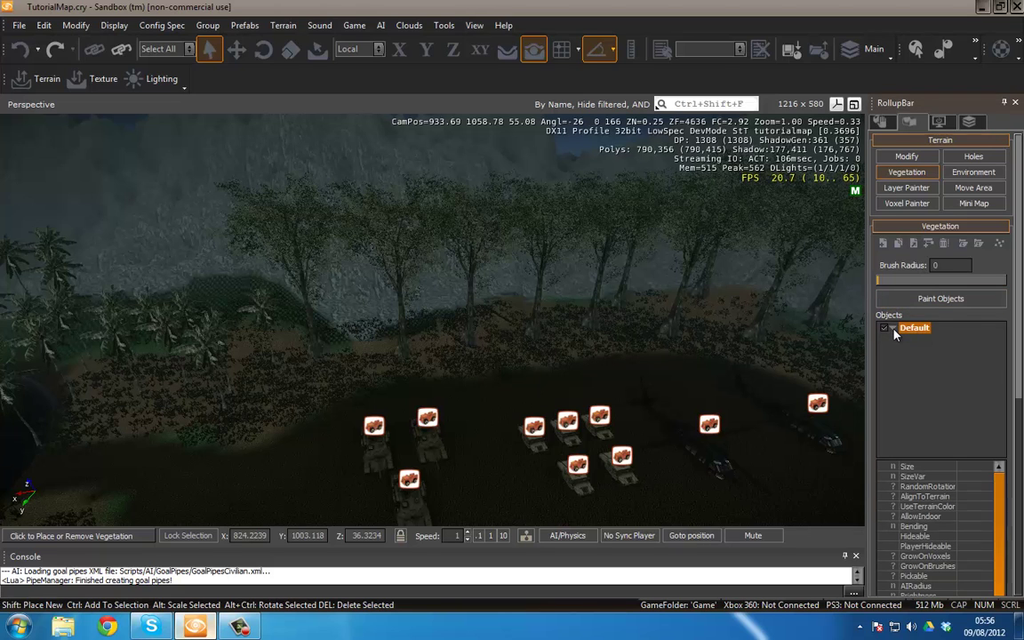
left_click(894, 329)
Hide all vegetation objects of the Default group while viewing the palm trees by the boat
key("w")
right_click_drag(556, 308, 594, 280)
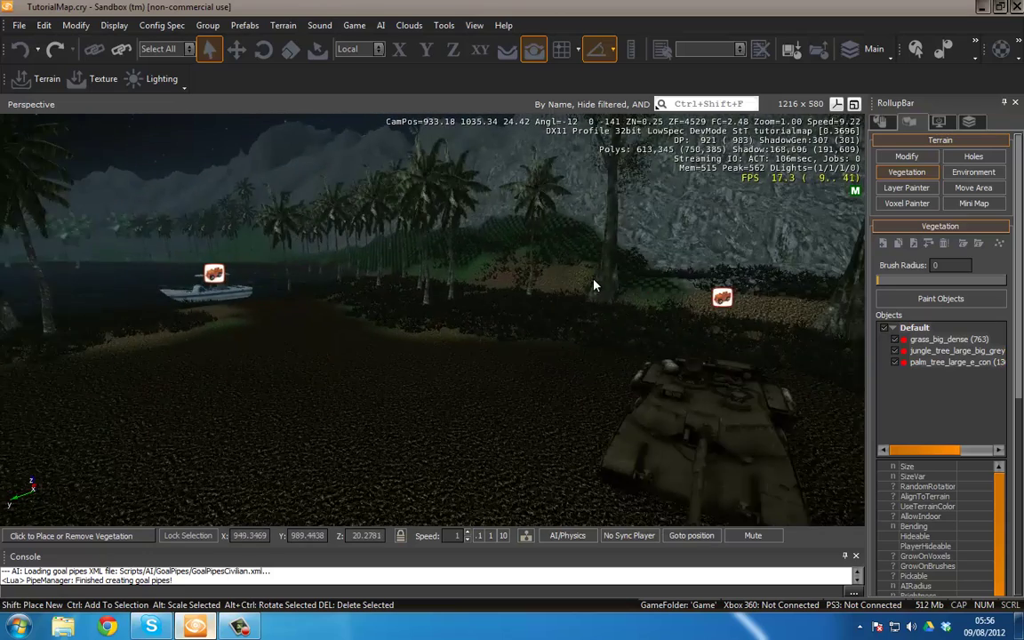
key("a")
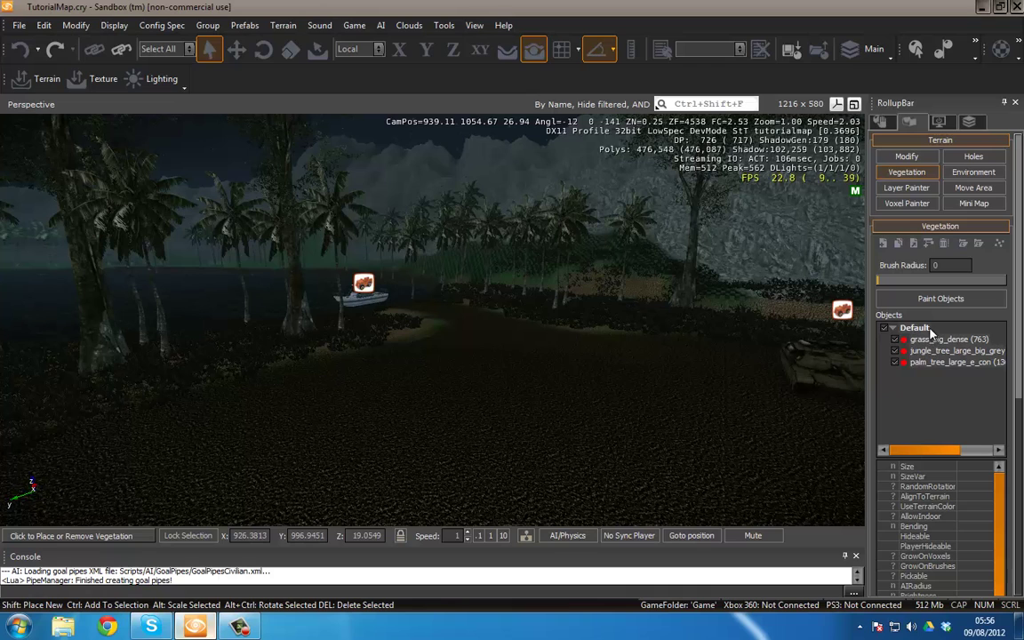
right_click_drag(650, 343, 435, 330)
key("w")
left_click(896, 362)
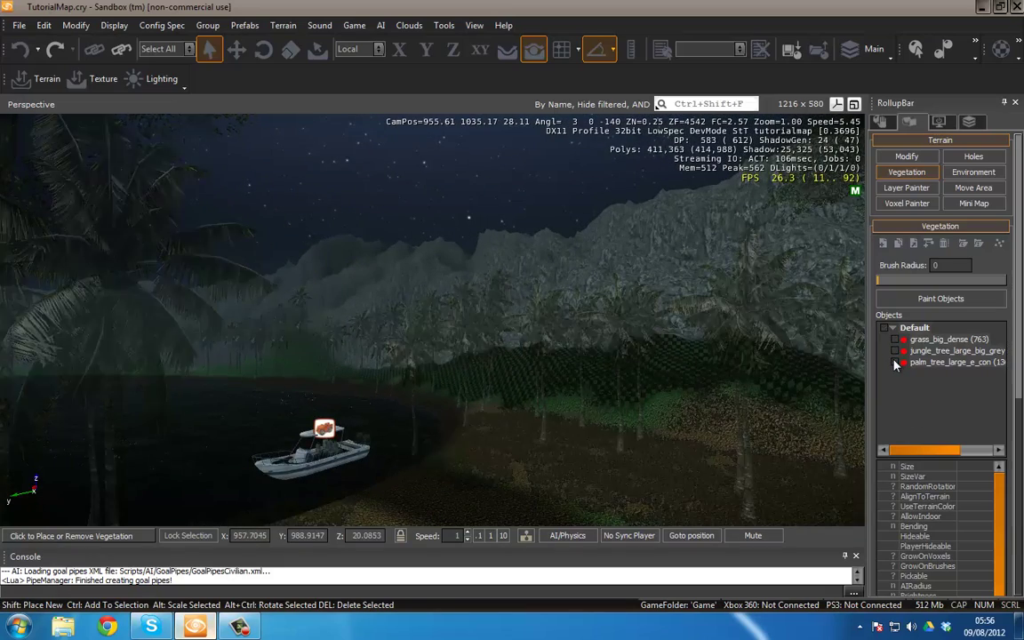
left_click(897, 362)
left_click(895, 362)
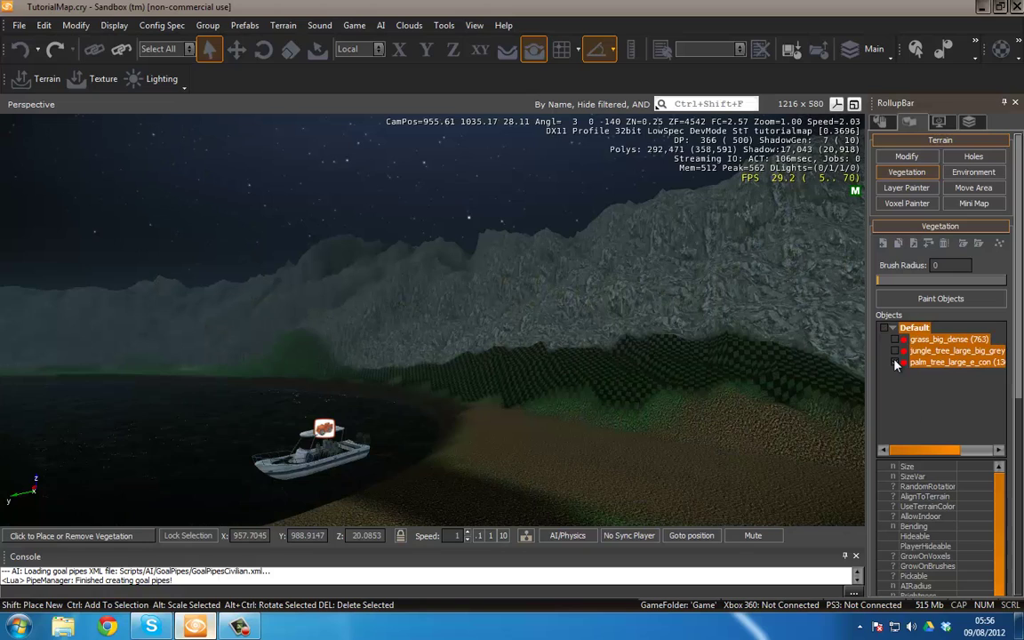
Show the palm_tree_large_e_con vegetation again, followed by the jungle tree and grass_big_dense objects
left_click(901, 364)
left_click(897, 363)
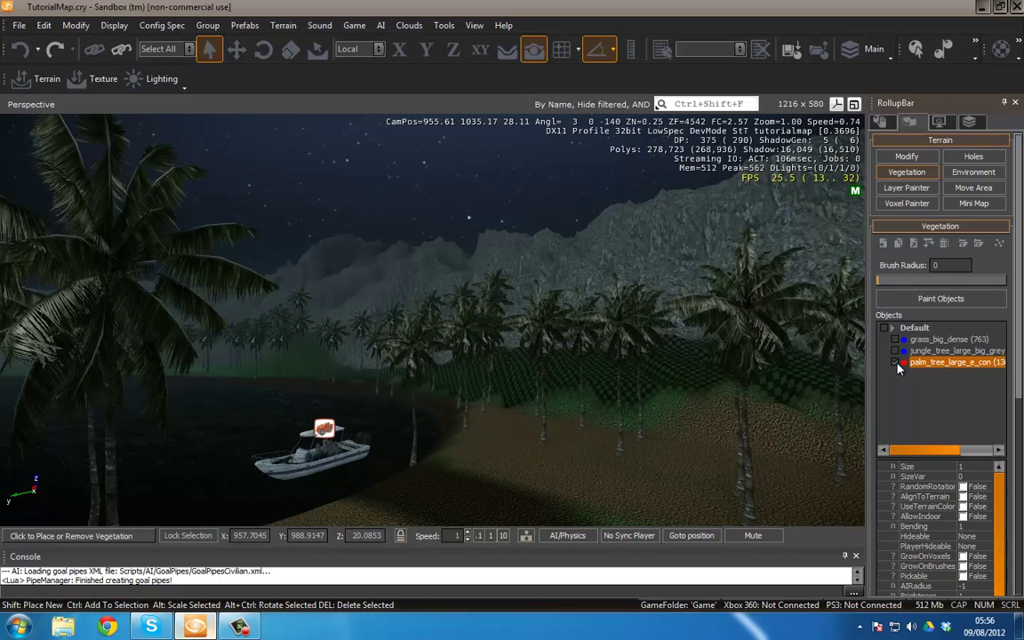
left_click(897, 362)
left_click(897, 364)
key("s")
right_click_drag(597, 397, 803, 372)
left_click(895, 351)
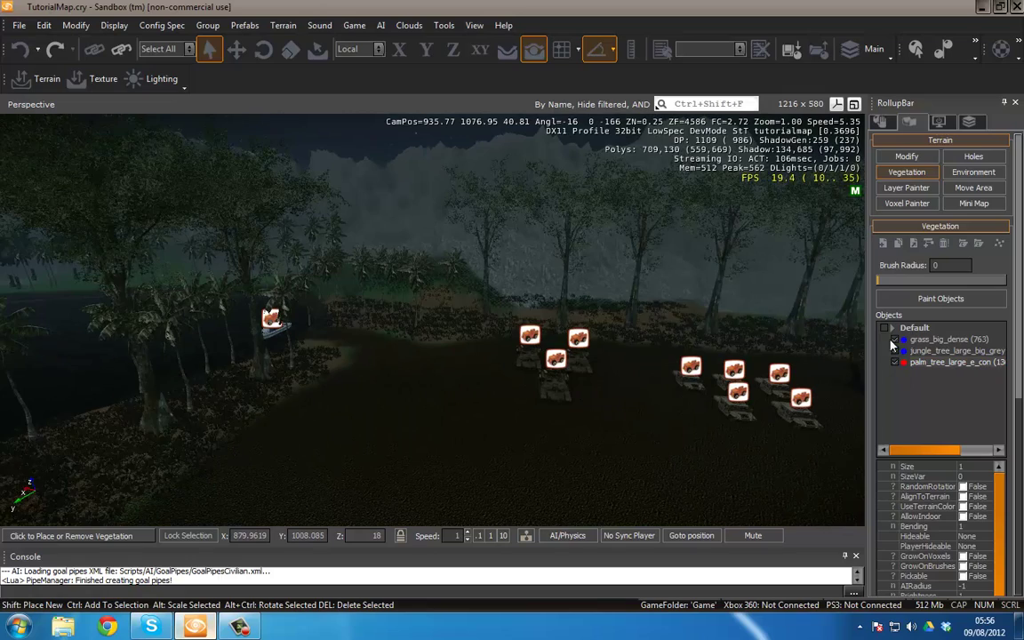
Toggle the visibility of grass_big_dense off and back on in the area near the boat
key("w")
right_click_drag(665, 381, 895, 351)
key("s")
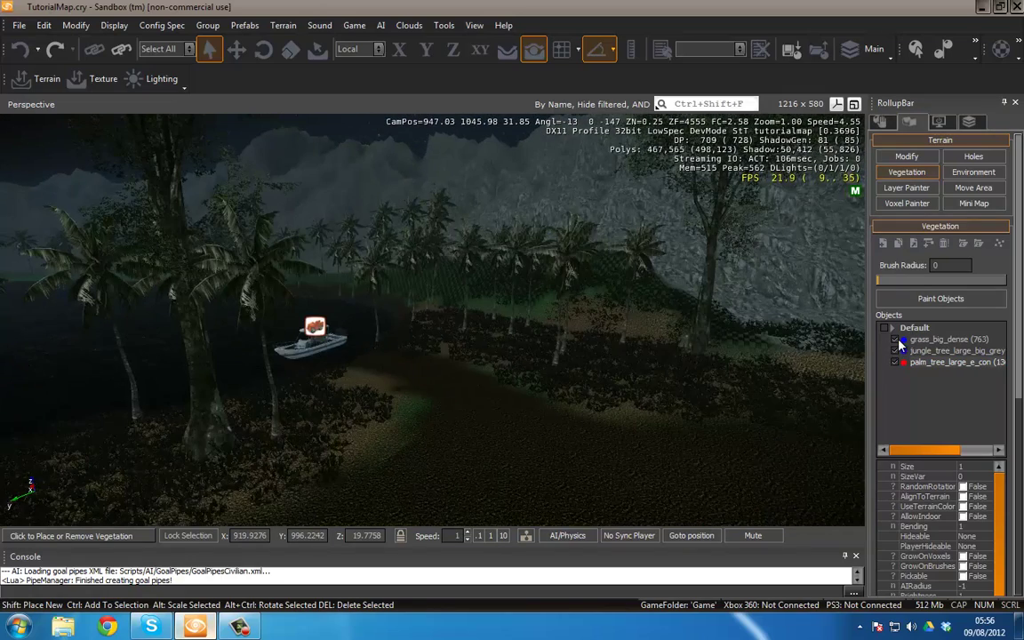
left_click(900, 343)
left_click(901, 343)
left_click(900, 344)
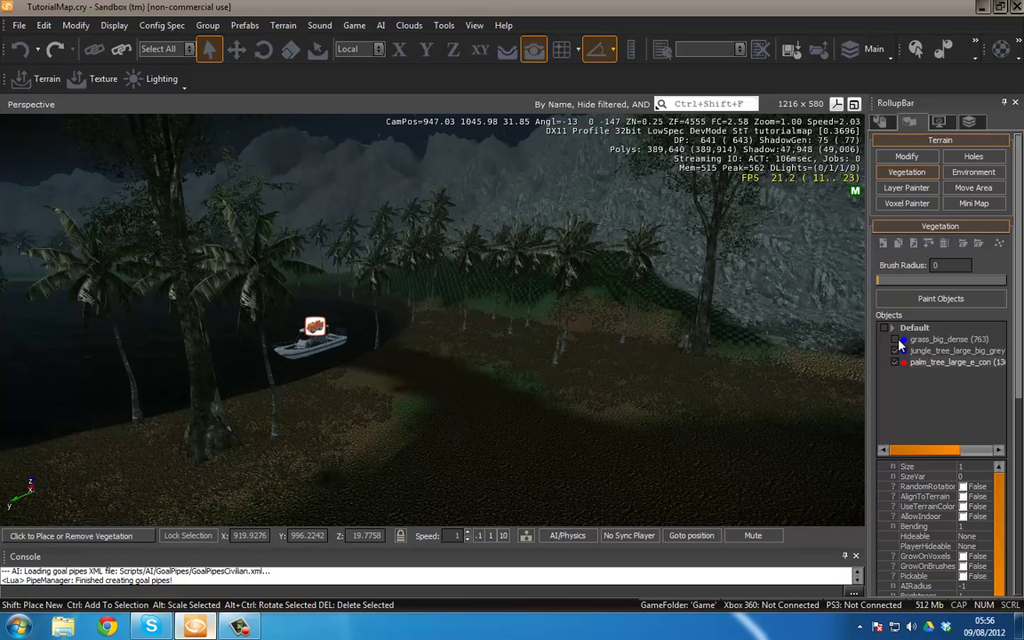
left_click(899, 341)
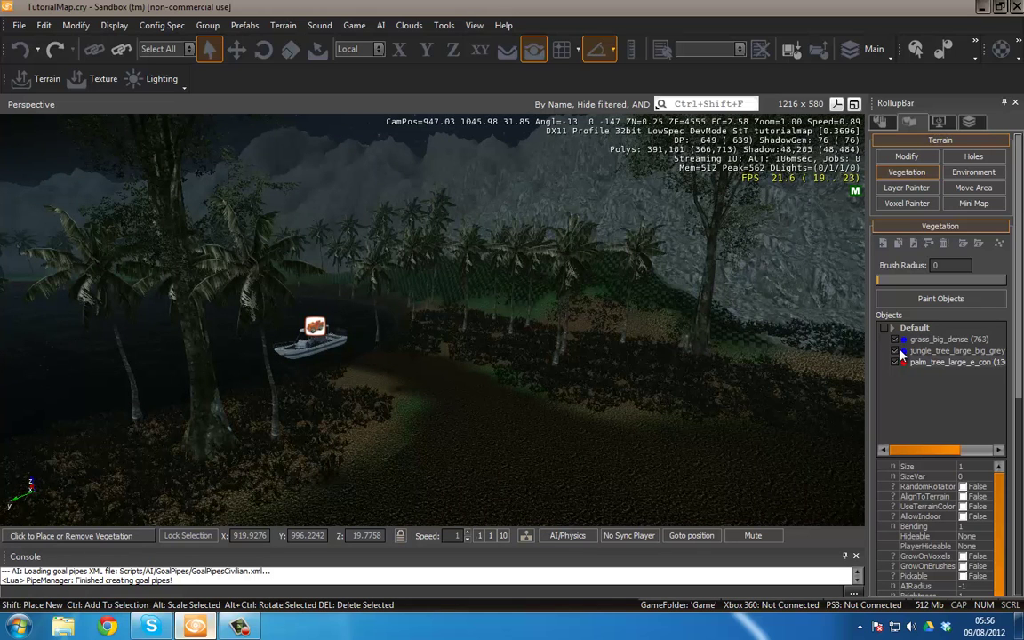
Select the large jungle tree vegetation object and toggle its visibility off and back on
left_click(903, 353)
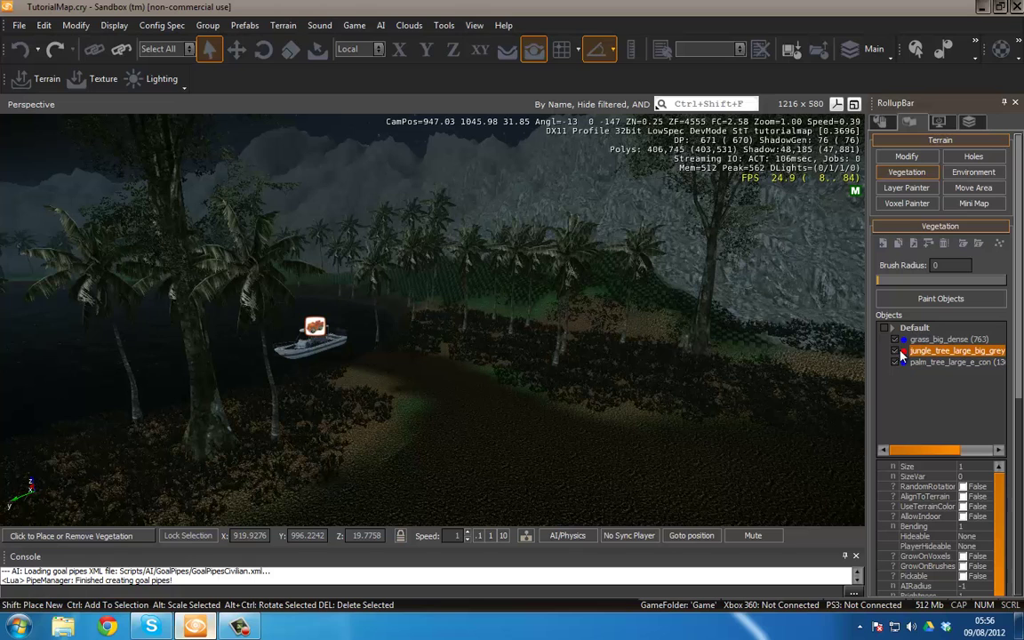
left_click(896, 351)
left_click(897, 351)
left_click(896, 351)
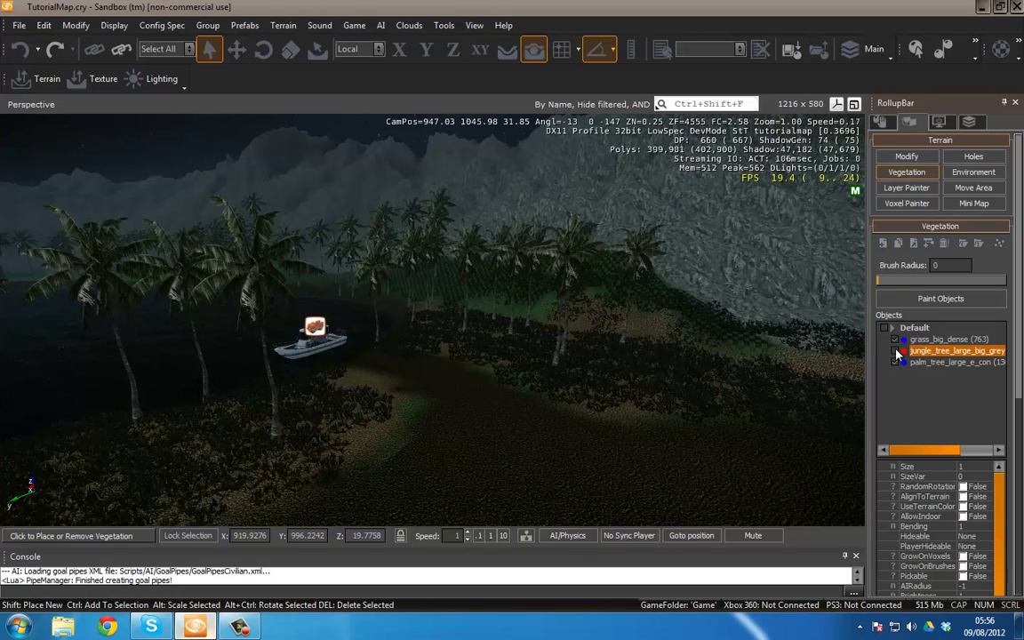
left_click(896, 352)
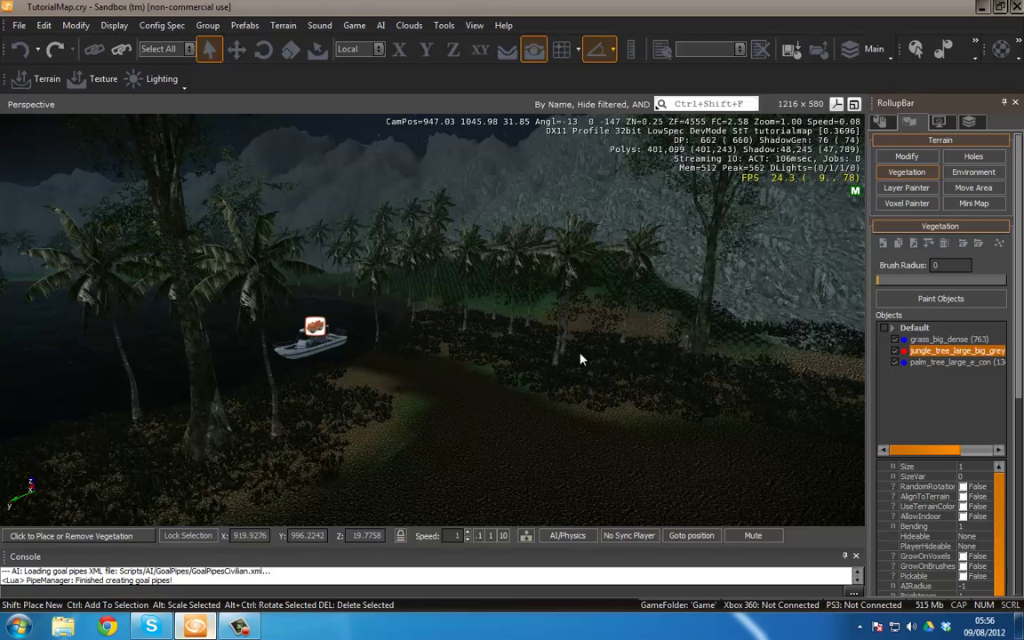
Start adding a vegetation object near the helicopters and browse to the Game/objects/natural/trees folder
key("s")
mouse_move(472, 359)
right_mouse_down()
mouse_move(450, 362)
mouse_move(485, 347)
mouse_move(501, 357)
mouse_move(487, 350)
right_mouse_up()
key("a")
key("s")
key("w")
key("d")
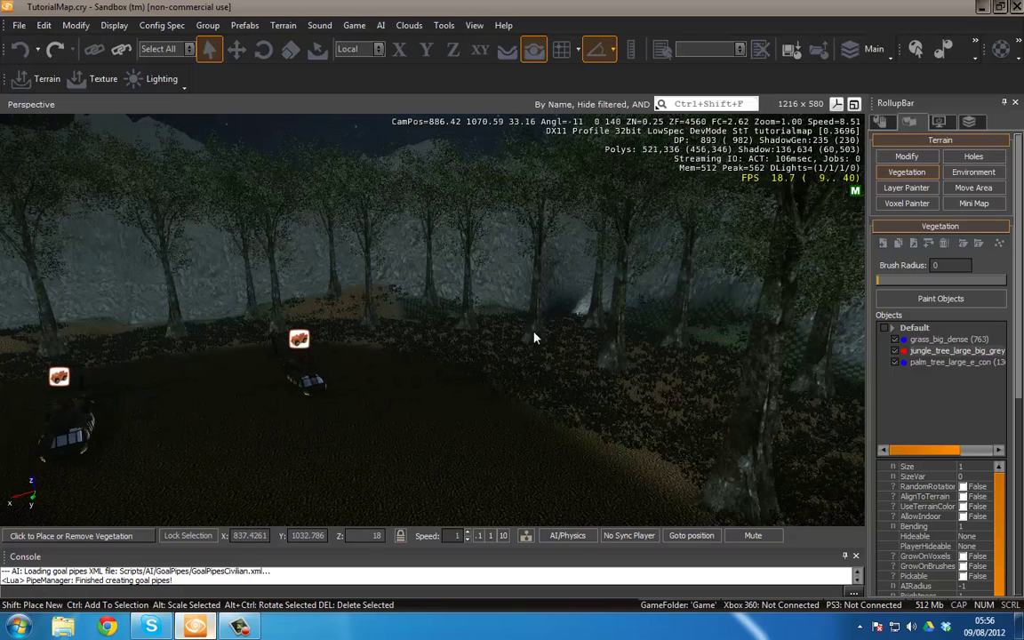
left_click(881, 243)
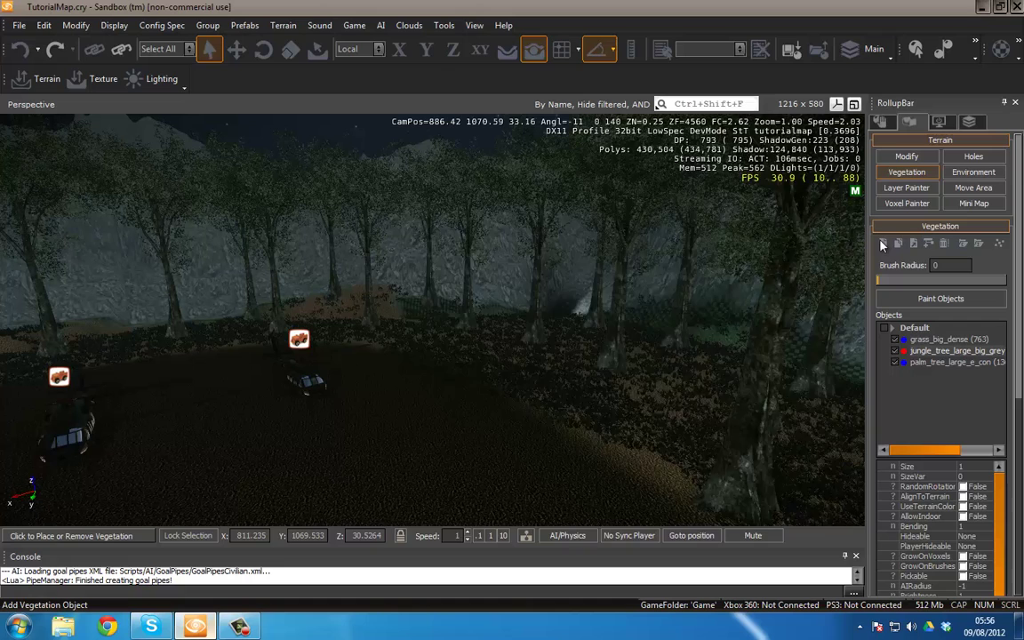
left_click(552, 218)
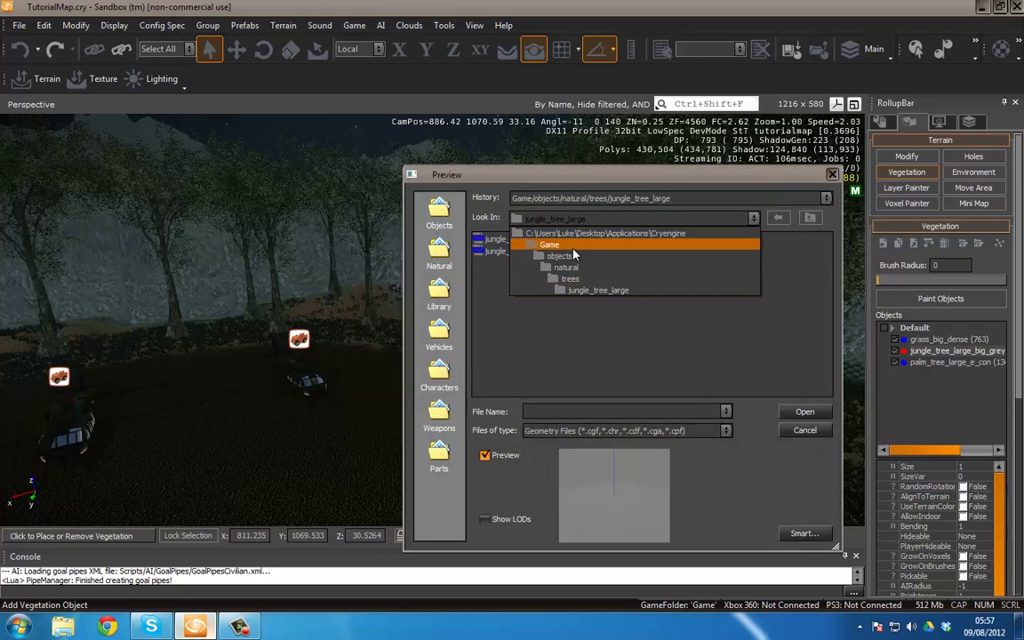
left_click(534, 234)
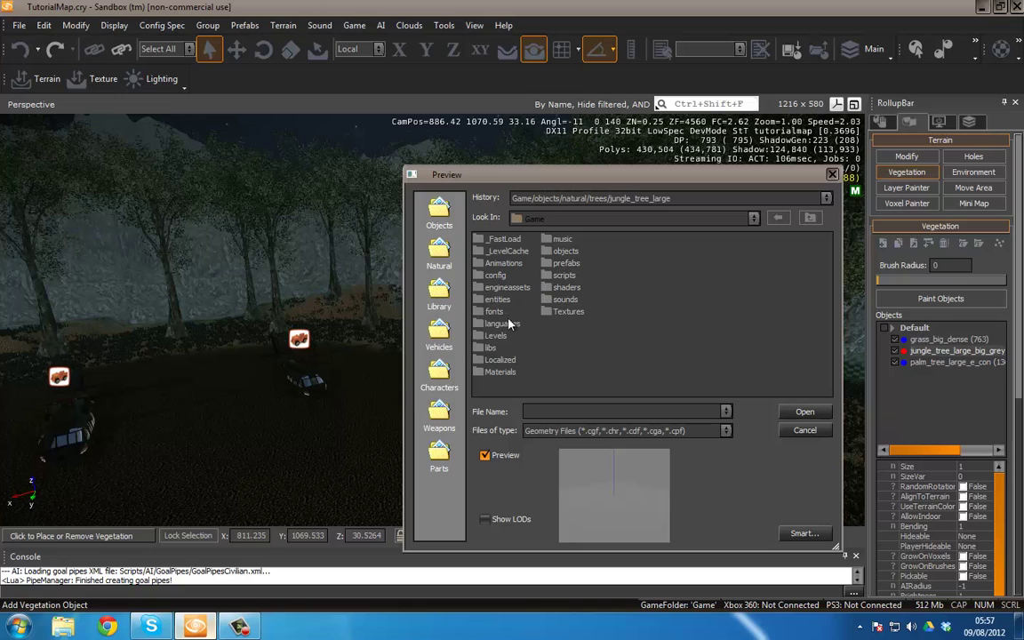
double_click(563, 253)
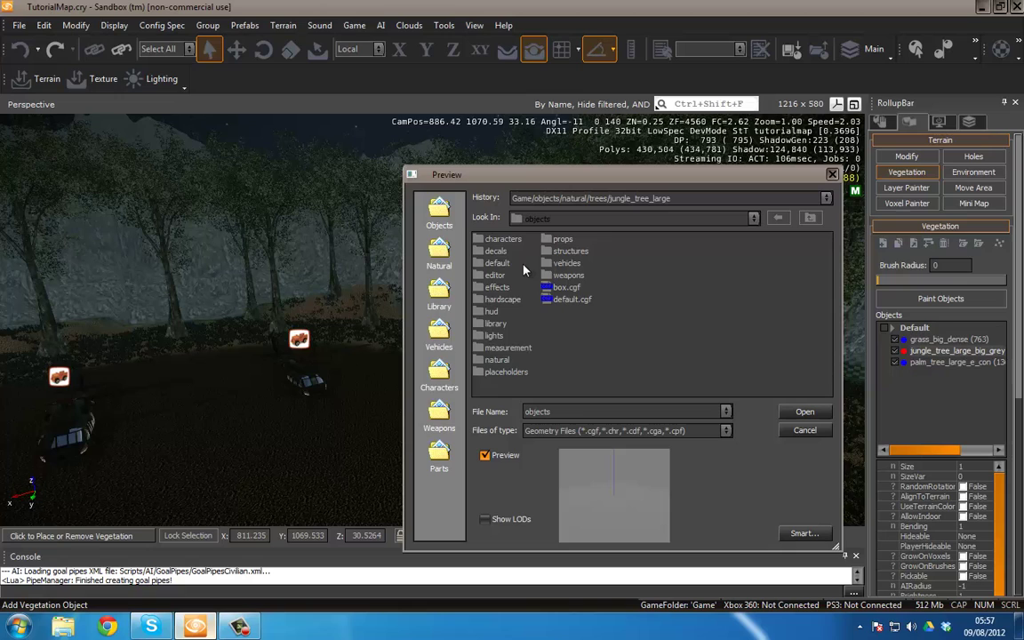
double_click(498, 361)
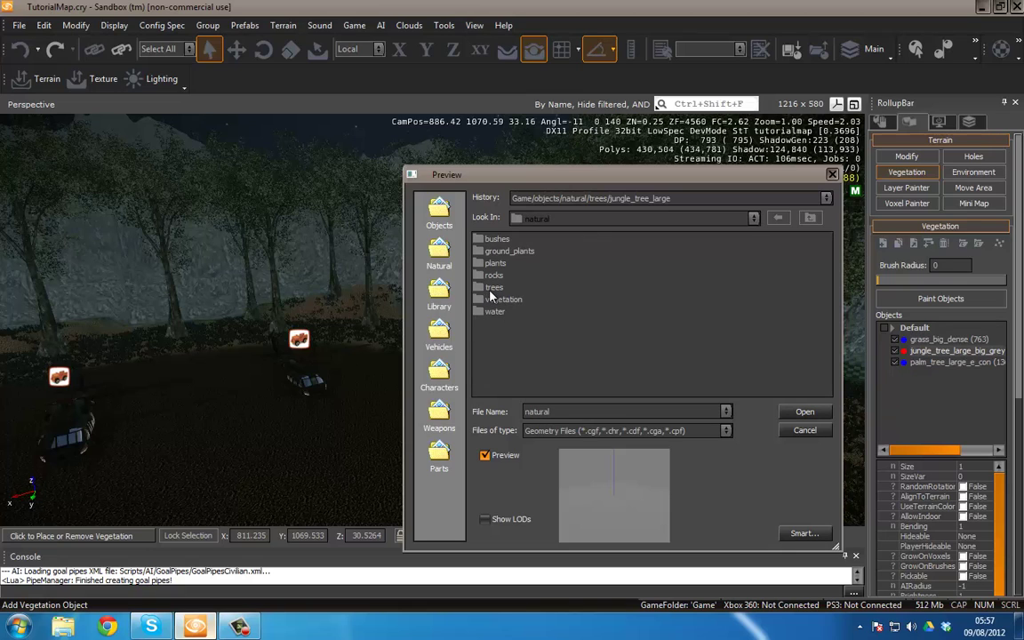
double_click(490, 292)
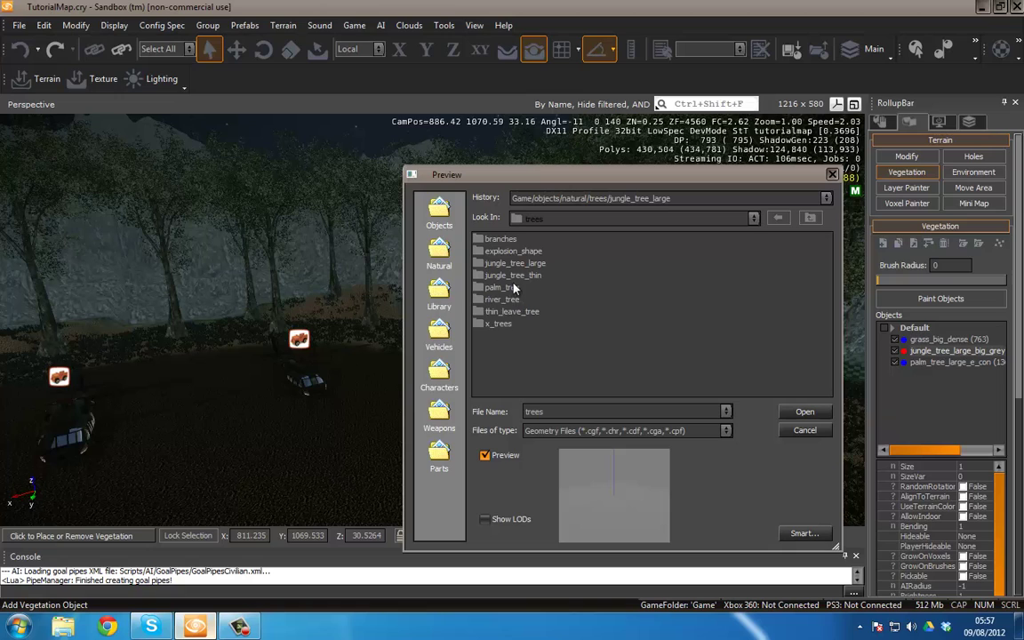
Add jungle_tree_thin_g_con.cgf from the jungle_tree_thin folder to the vegetation objects
left_click(512, 289)
left_click(510, 304)
double_click(536, 277)
left_click(525, 251)
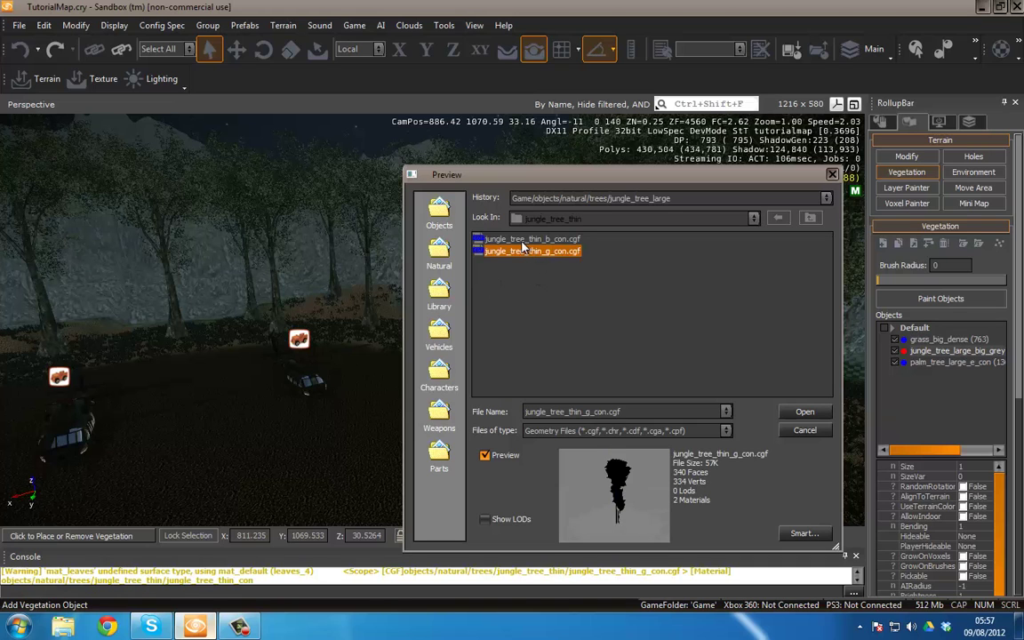
left_click(804, 412)
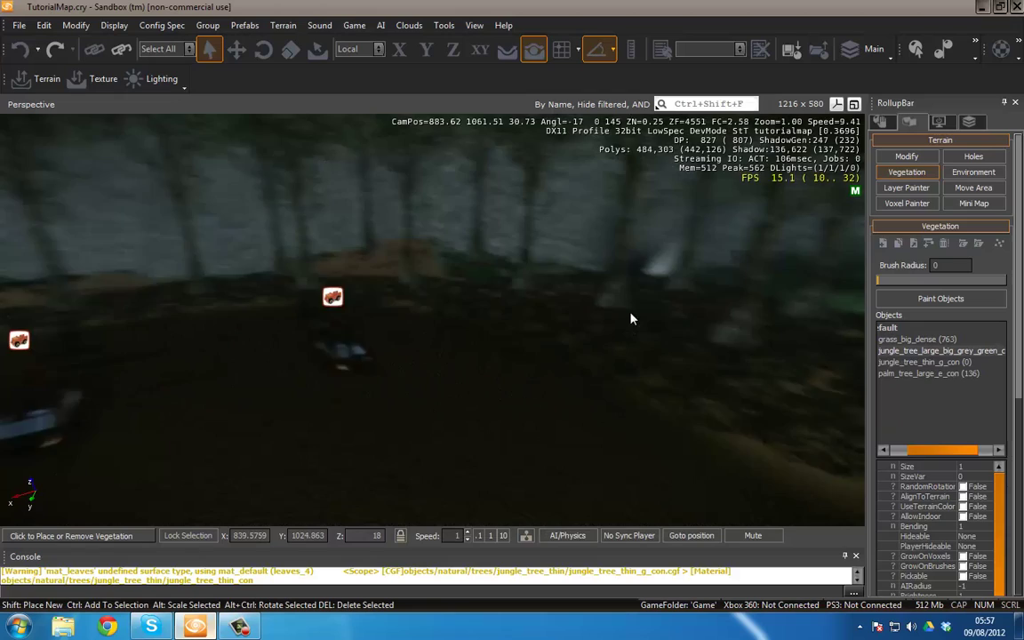
Select a grass clump near the tree line, examine it up close, and deselect it
right_click_drag(631, 319, 719, 299)
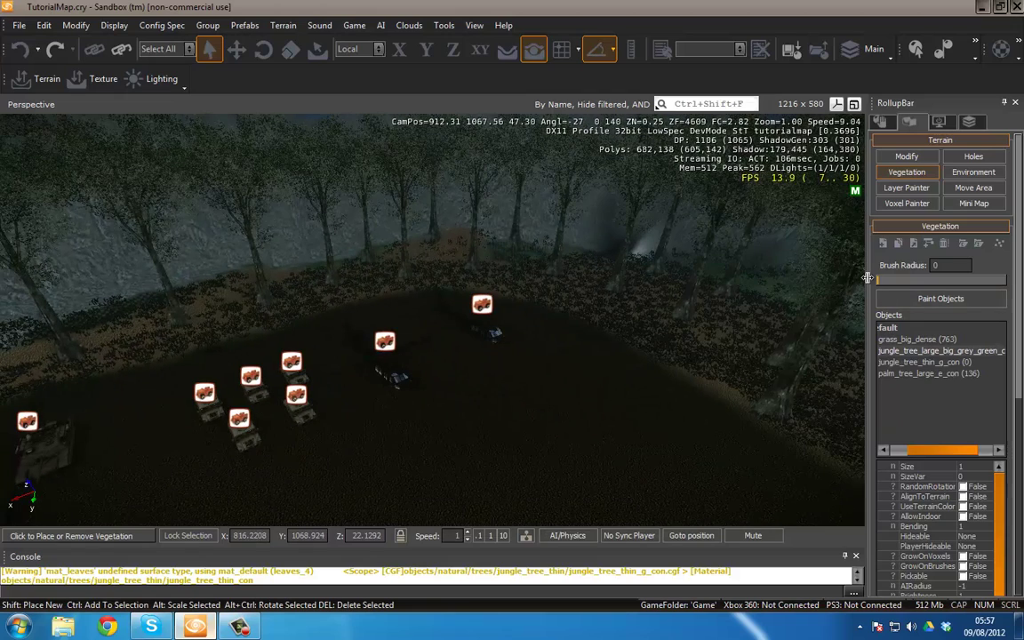
left_click(573, 289)
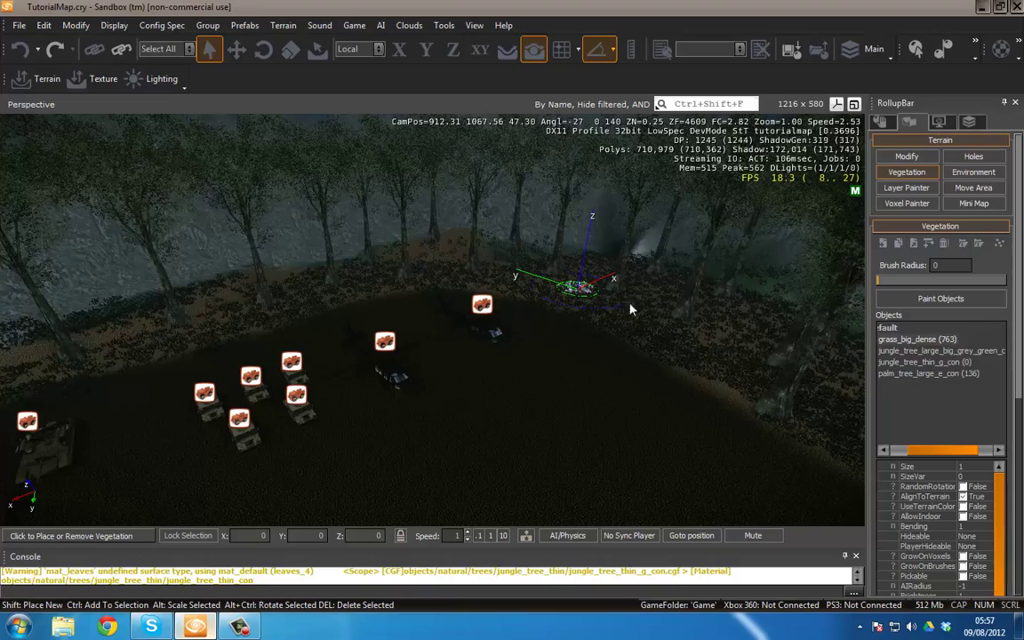
key("w")
mouse_move(630, 304)
right_mouse_down()
mouse_move(617, 324)
mouse_move(619, 291)
mouse_move(621, 319)
right_mouse_up()
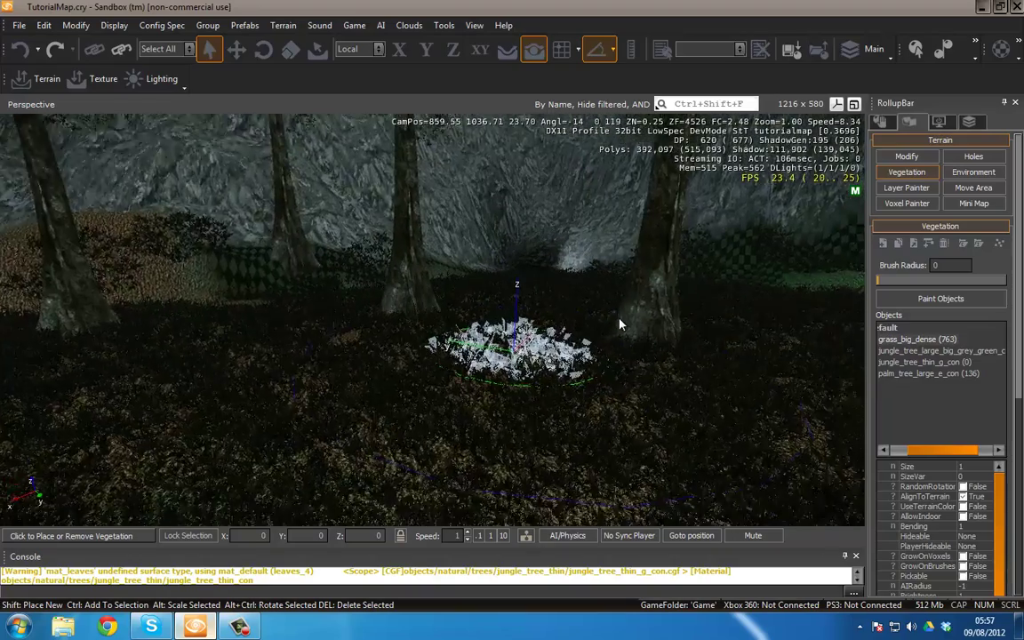
scroll(621, 325, "up", 2)
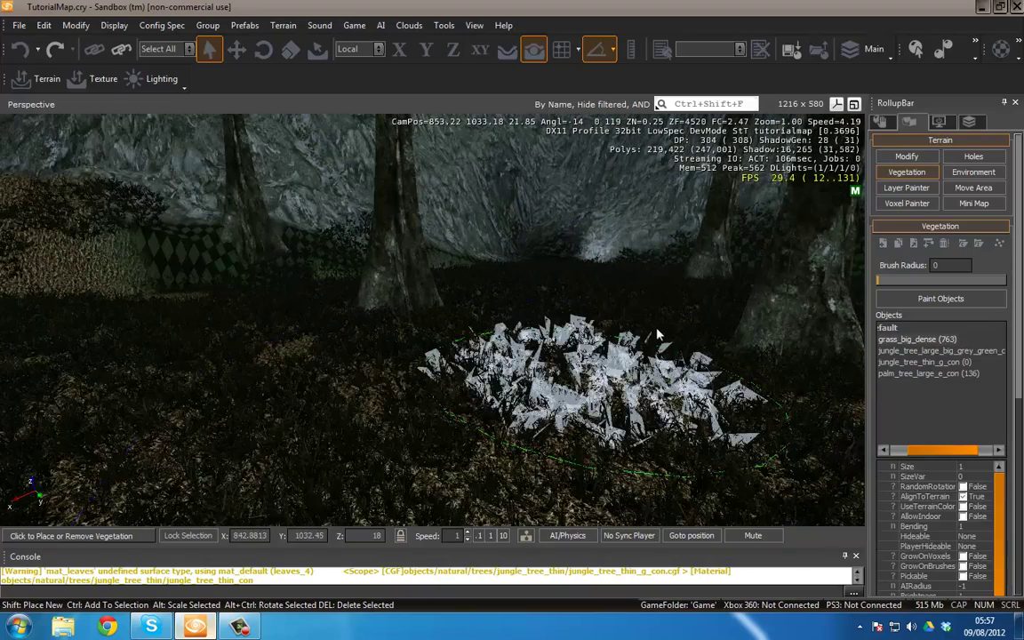
key("s")
right_click_drag(658, 335, 653, 316)
left_click(570, 281)
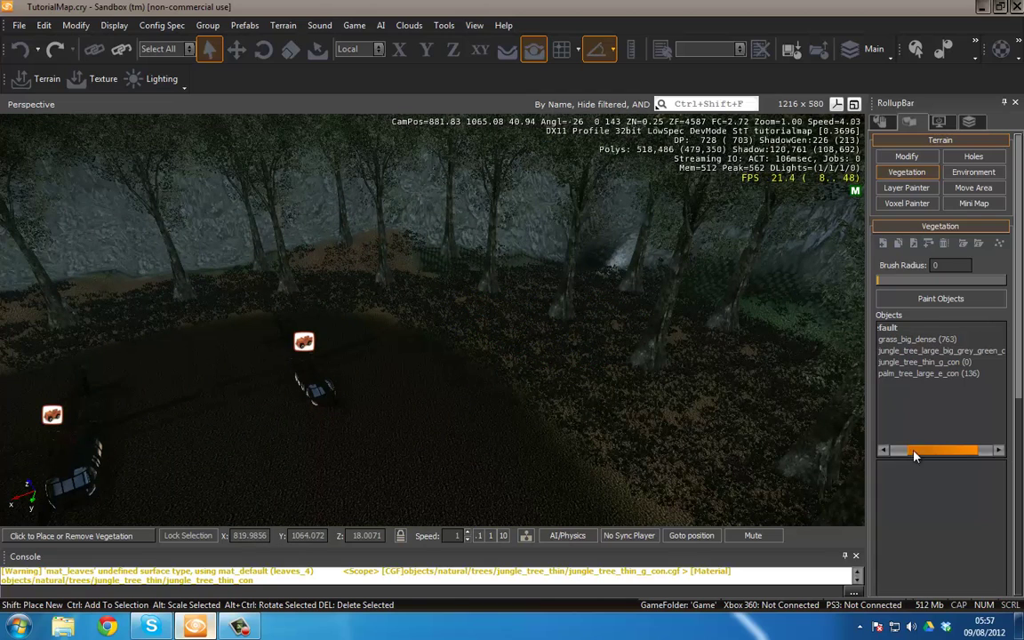
Select the jungle_tree_thin_g_con object, set the brush radius to 12, and activate object painting
left_click_drag(916, 455, 891, 455)
left_click(951, 352)
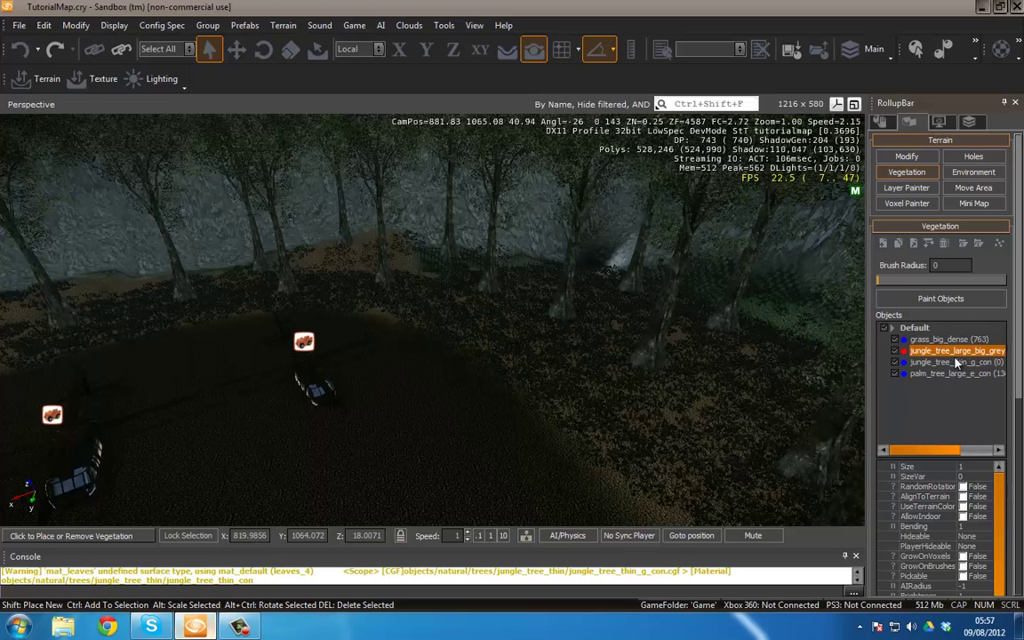
left_click(957, 363)
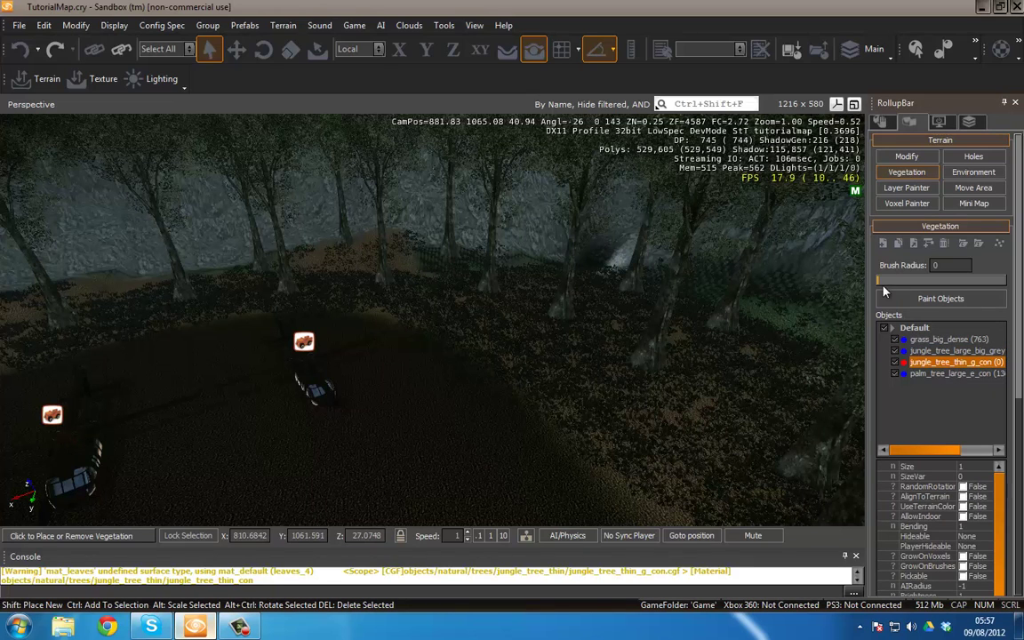
left_click_drag(880, 282, 895, 287)
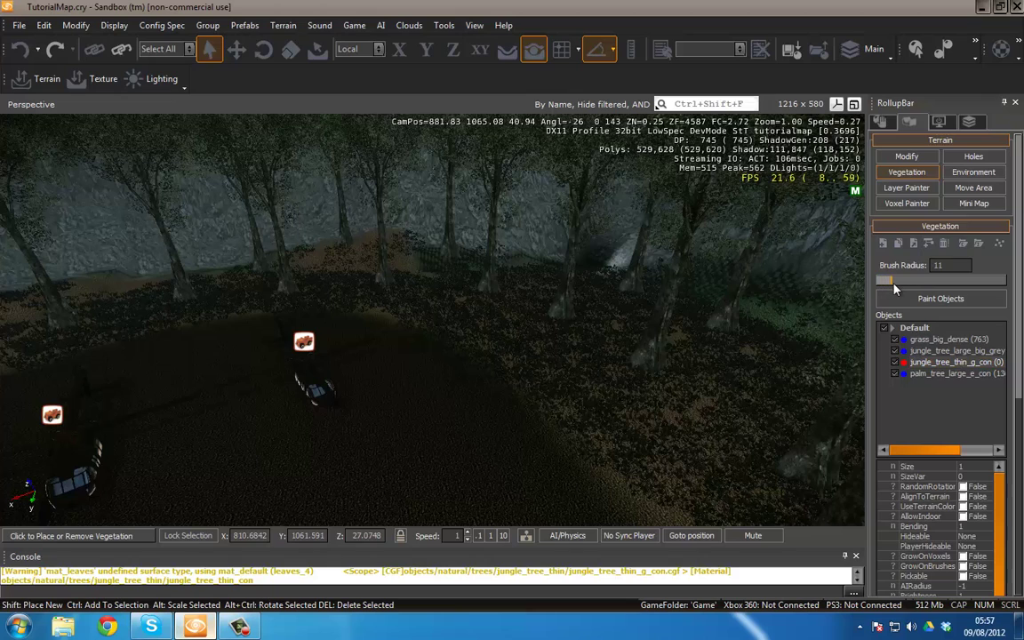
right_click_drag(672, 401, 801, 399)
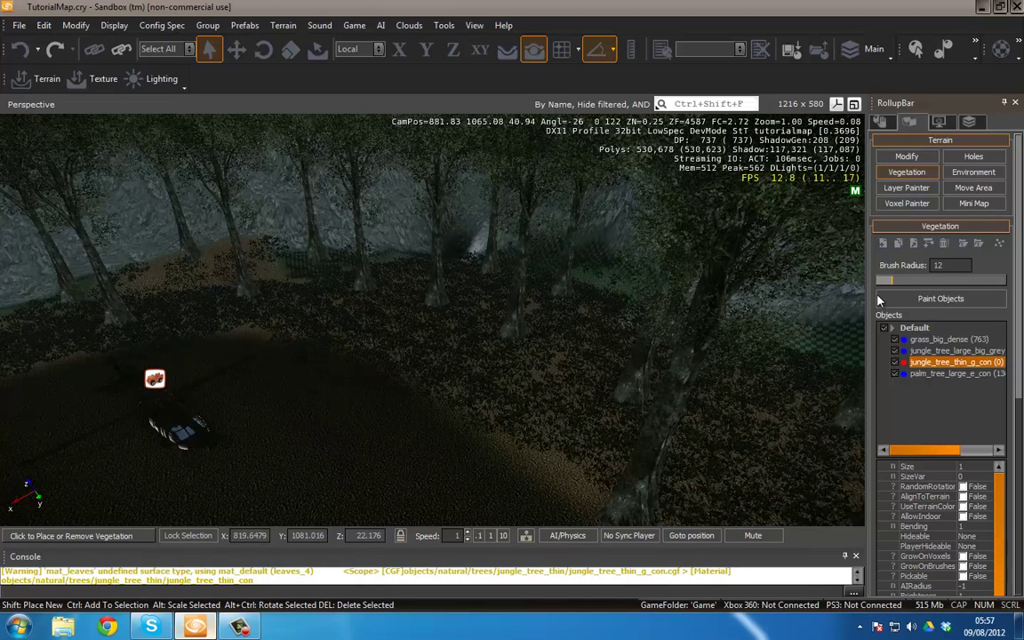
left_click(901, 301)
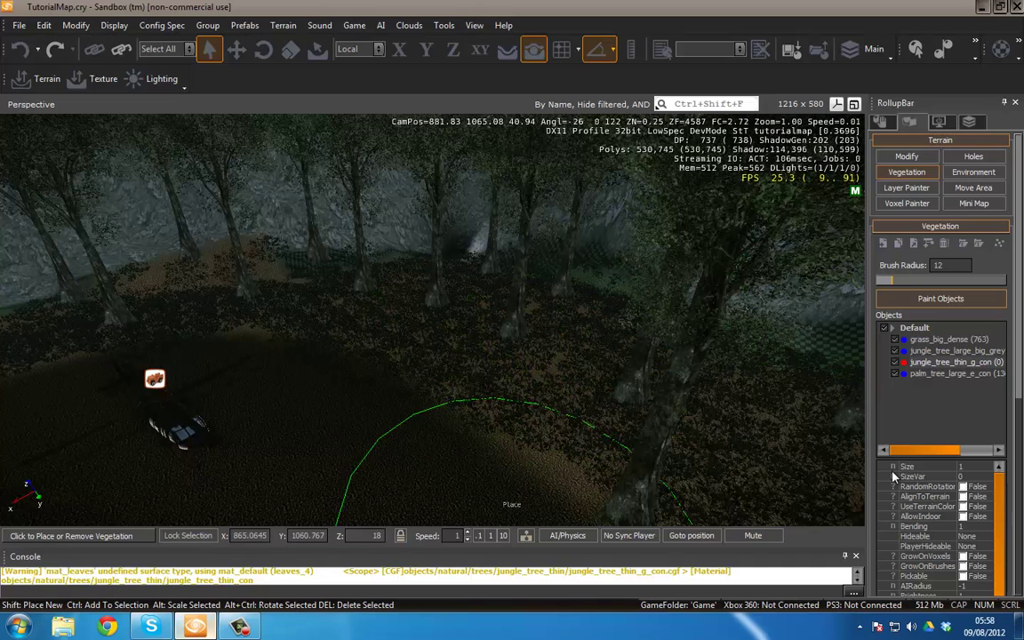
Adjust the vegetation brush radius to 13 for painting around the vehicle clearing
mouse_move(897, 286)
left_mouse_down()
mouse_move(956, 286)
mouse_move(869, 298)
left_mouse_up()
key("s")
mouse_move(620, 377)
right_mouse_down()
mouse_move(642, 355)
mouse_move(643, 325)
right_mouse_up()
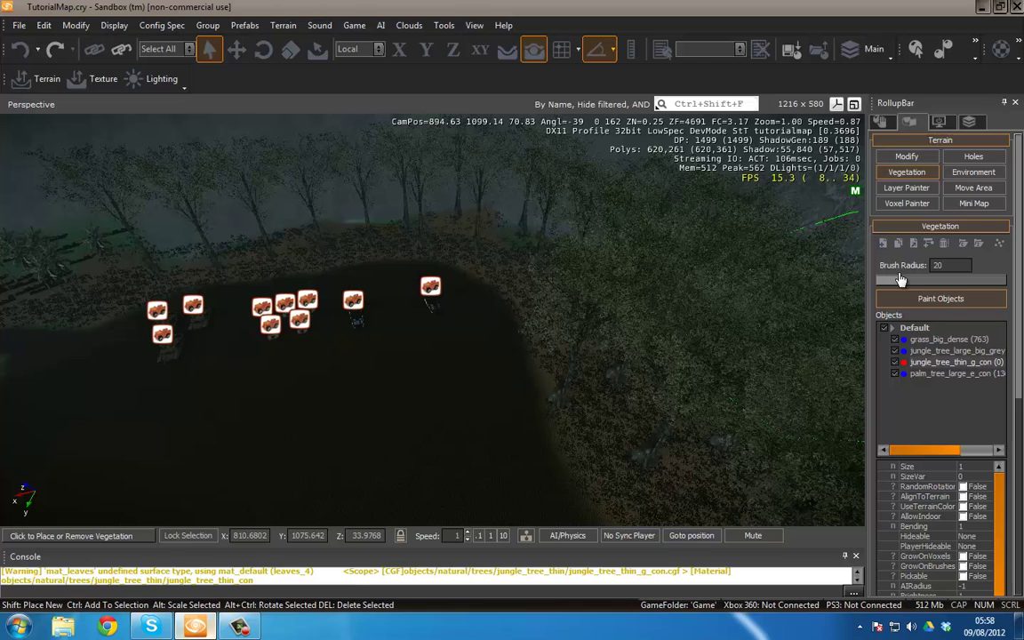
left_click_drag(900, 281, 893, 281)
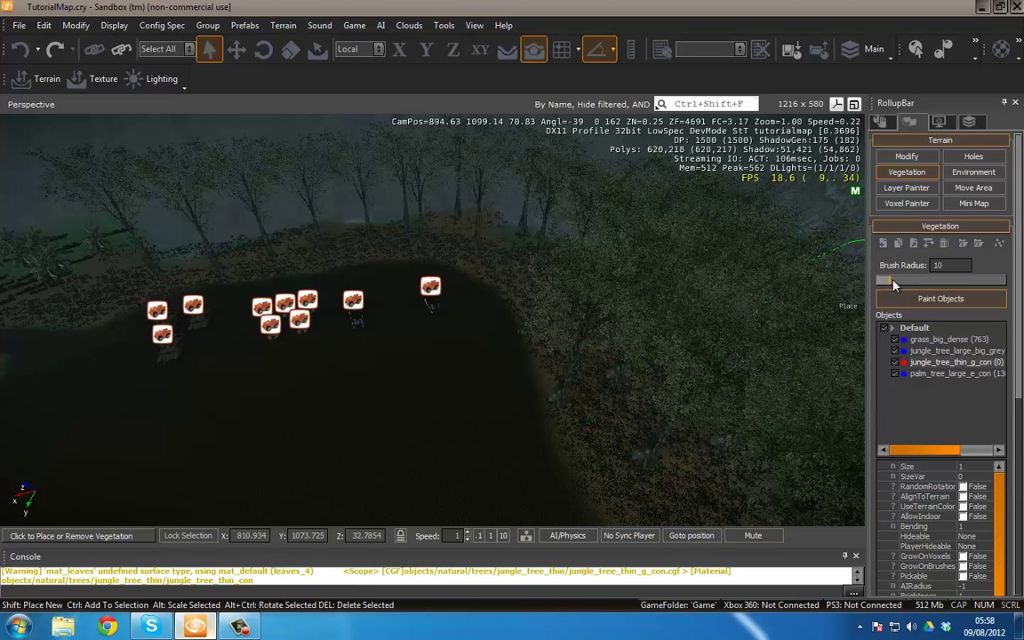
key("w")
right_click_drag(623, 410, 624, 410)
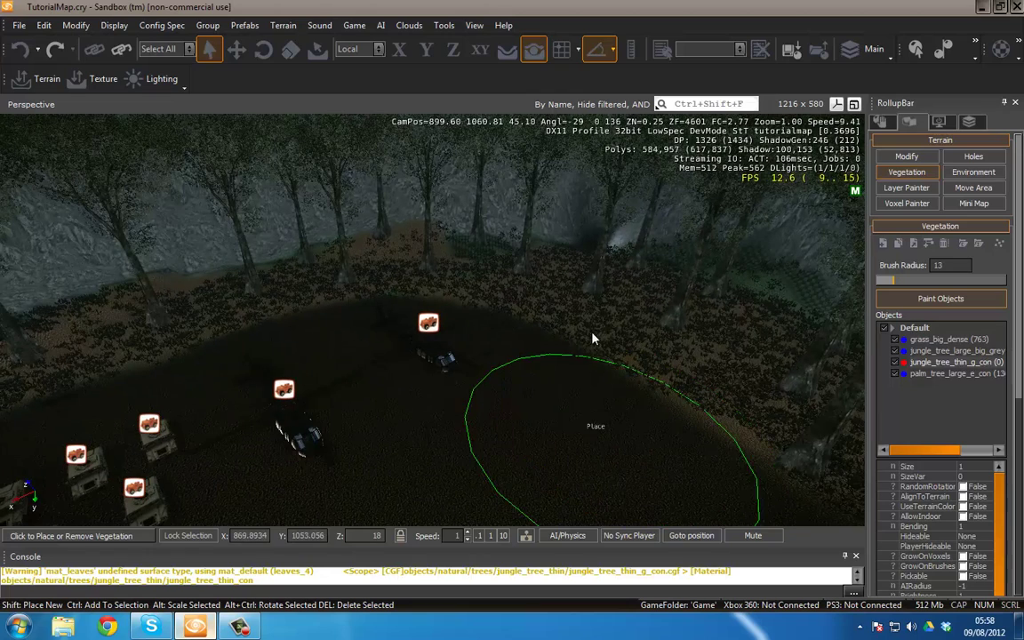
Paint thin jungle trees along the grassy tree line behind the parked vehicles
left_click_drag(663, 320, 512, 283)
mouse_move(430, 275)
left_mouse_down()
mouse_move(301, 279)
mouse_move(164, 304)
mouse_move(85, 355)
mouse_move(392, 329)
left_mouse_up()
Walk through the densely painted thin jungle trees in game mode, and return to the editor
key("w")
right_click_drag(445, 325, 445, 321)
key("w")
key("w")
key("ctrl+g")
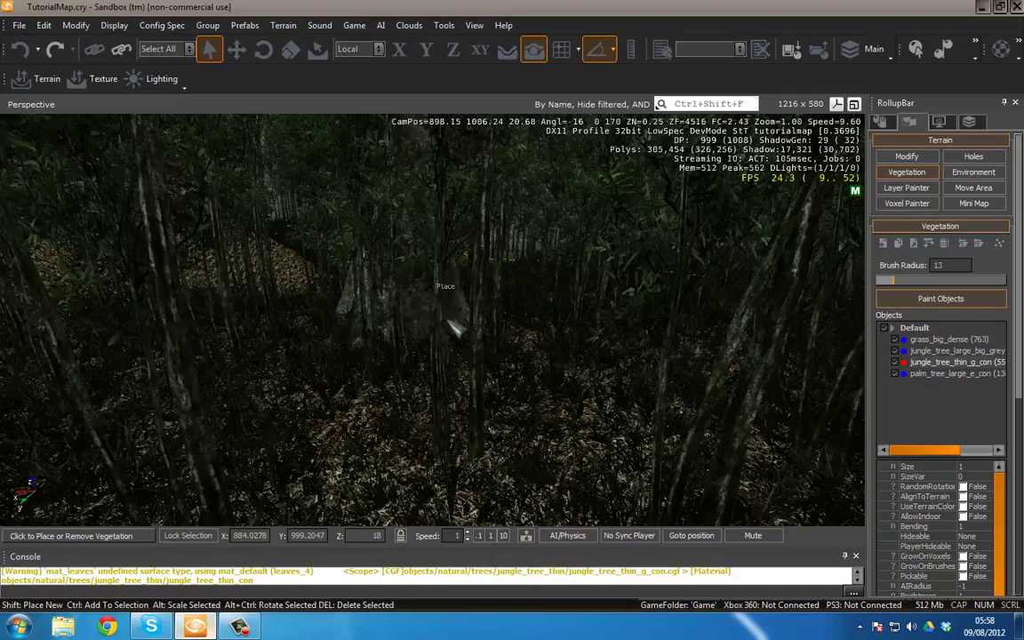
key("w")
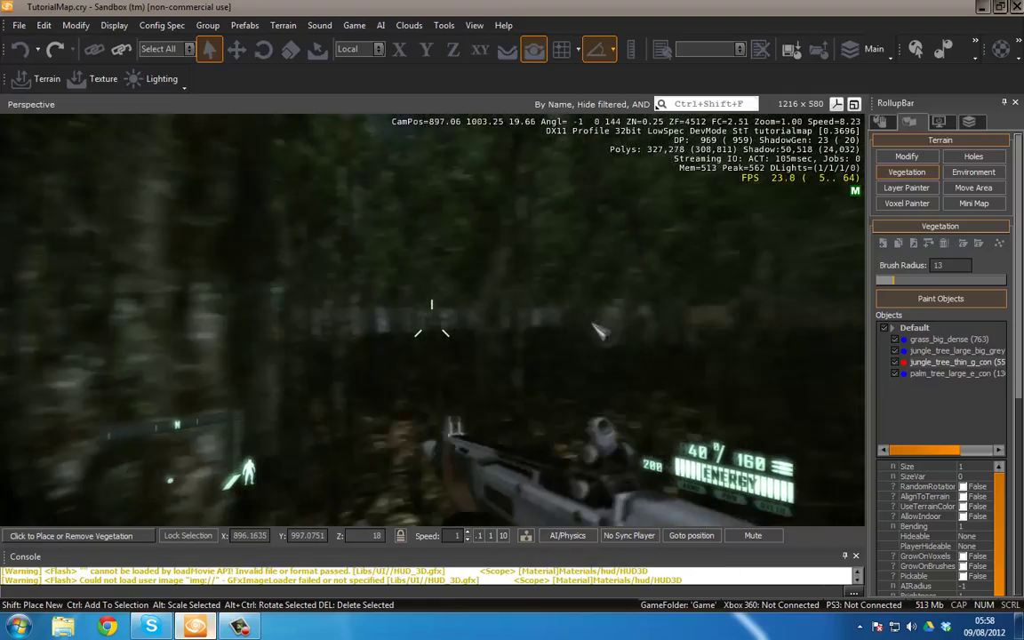
key("w")
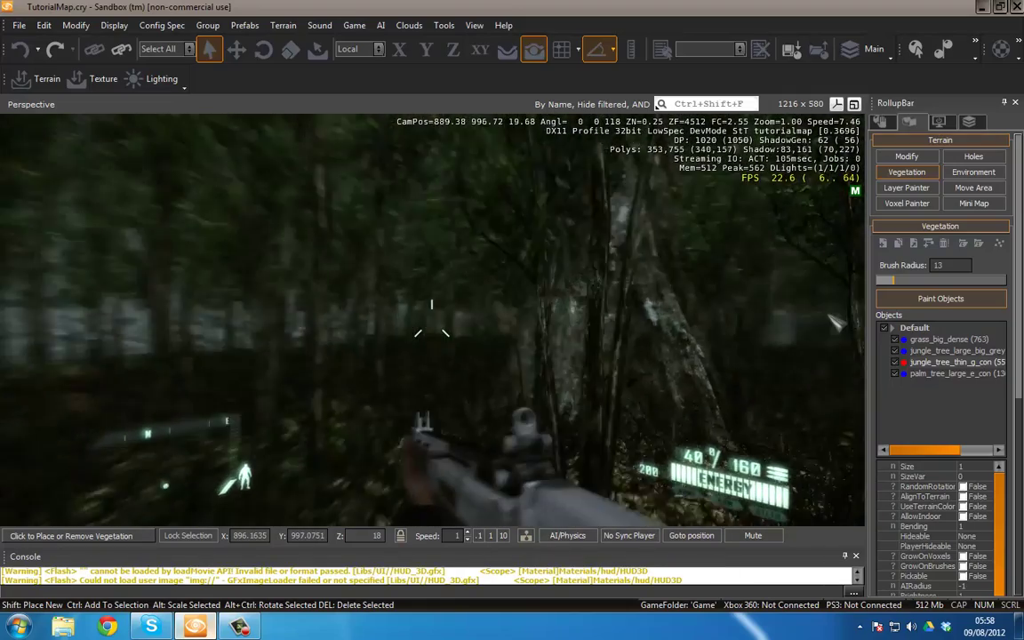
key("w")
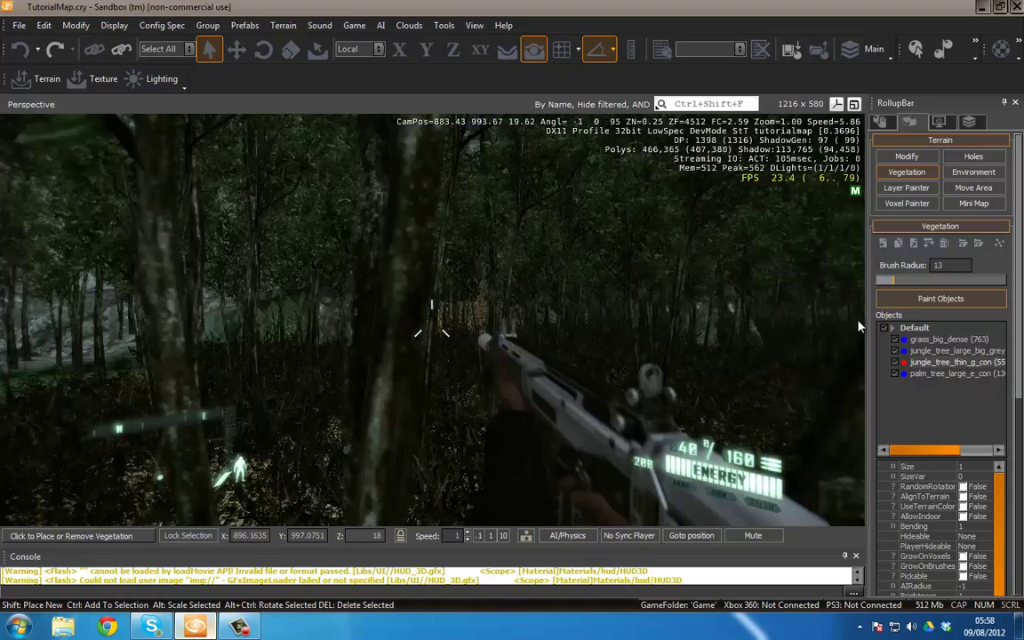
key("Escape")
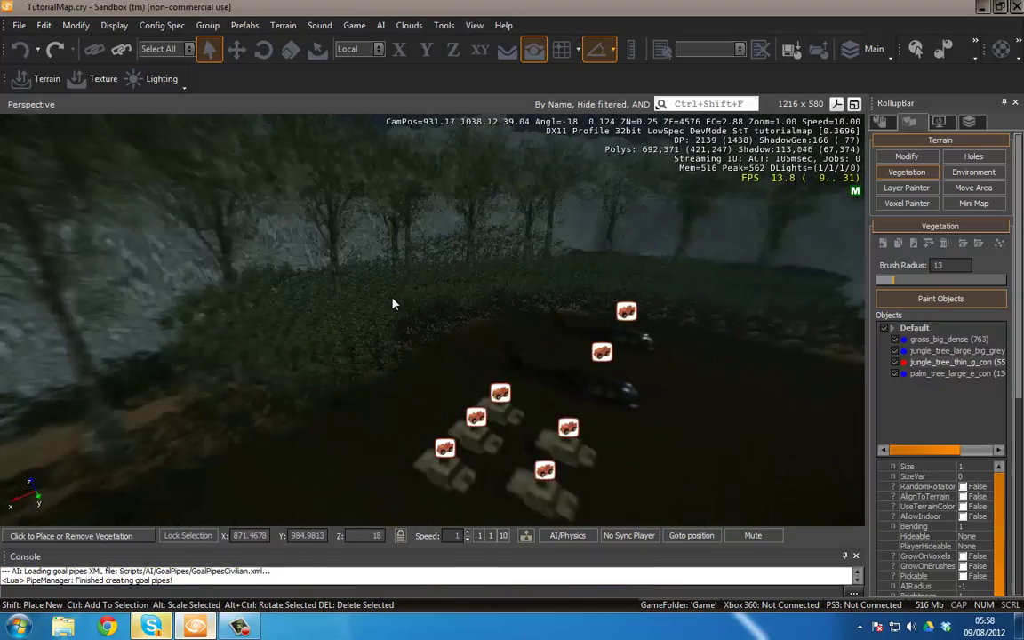
Undo the last painting of thin jungle trees around the clearing
key("ctrl+z")
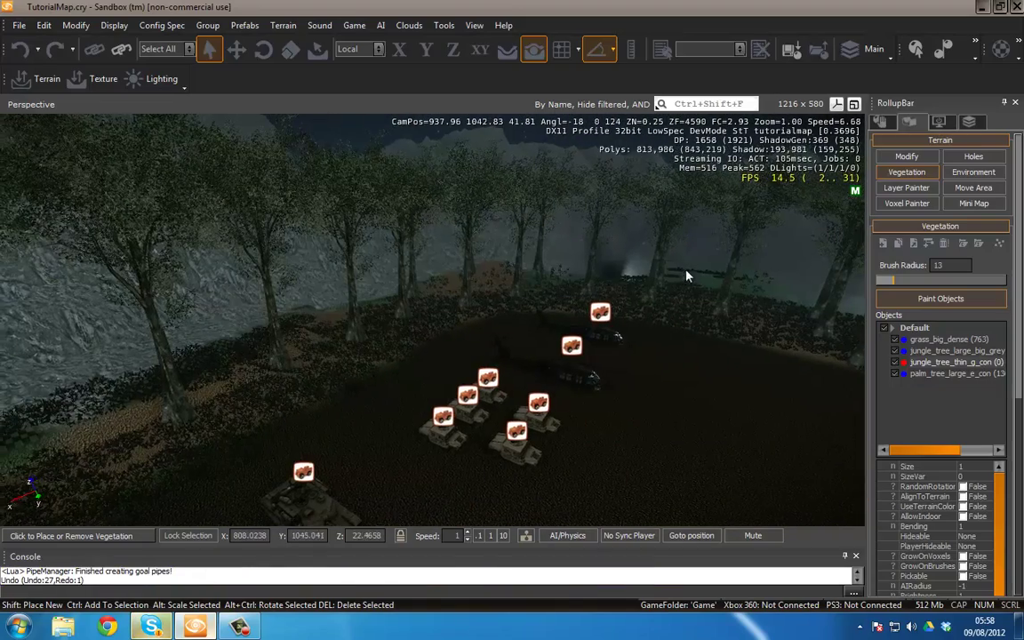
right_click_drag(685, 275, 759, 331)
key("w")
key("d")
Set the Size of the jungle_tree_thin_g_con vegetation object to 3
left_click(958, 467)
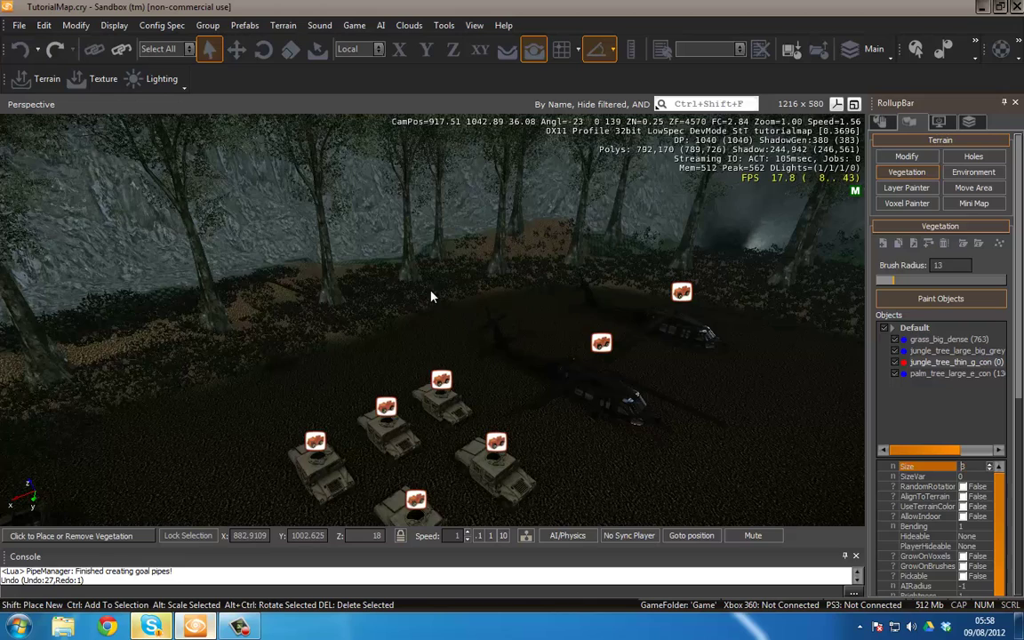
right_click_drag(522, 318, 423, 333)
key("w")
left_click(937, 364)
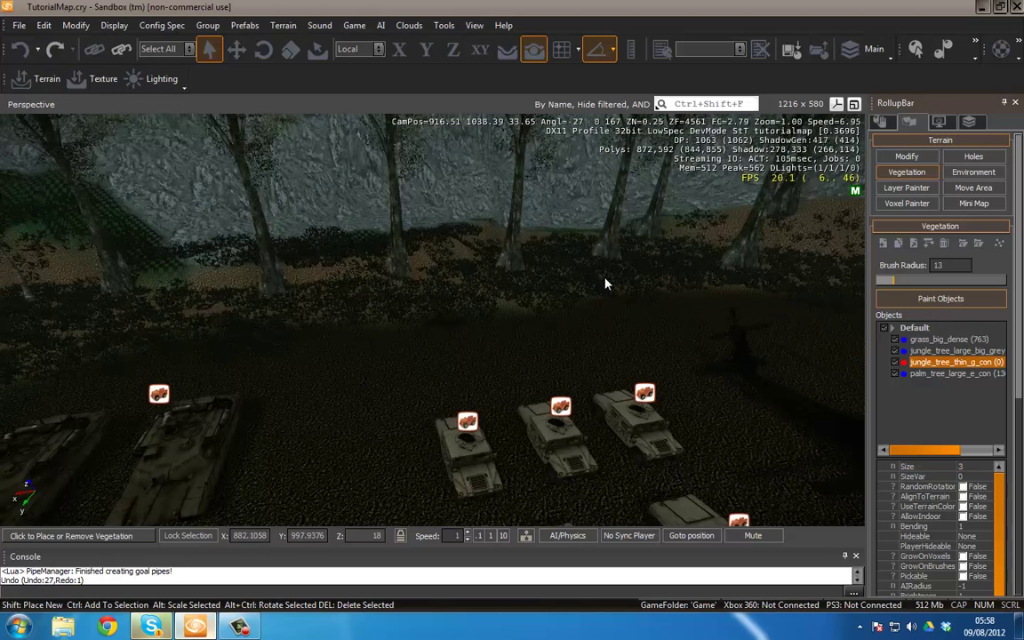
Paint the enlarged thin jungle trees along the grassy tree line behind the vehicles with the radius 13 brush
left_click(606, 283)
left_click(658, 343)
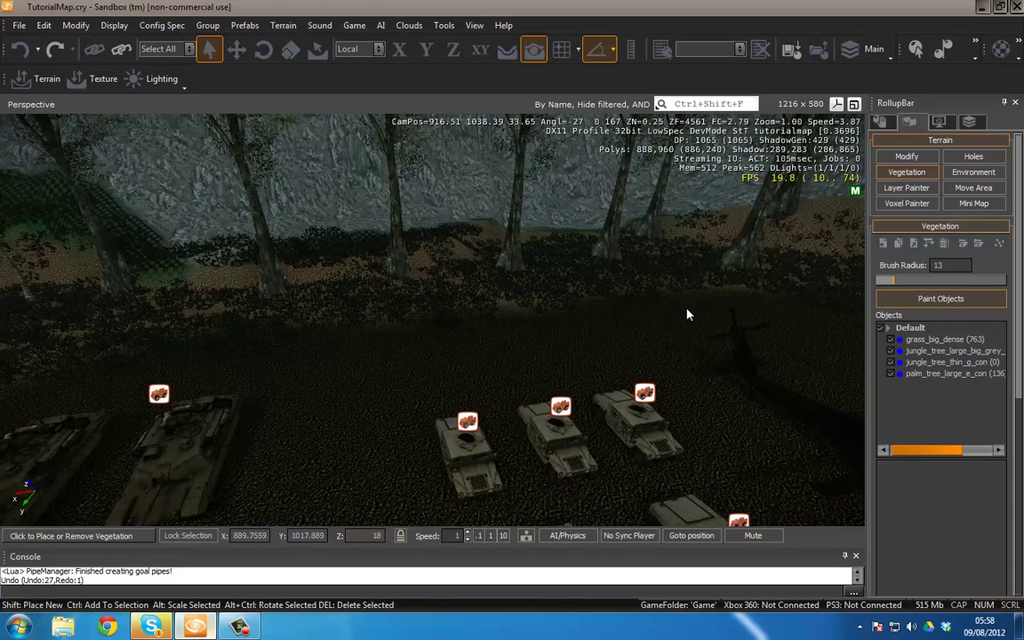
left_click(930, 362)
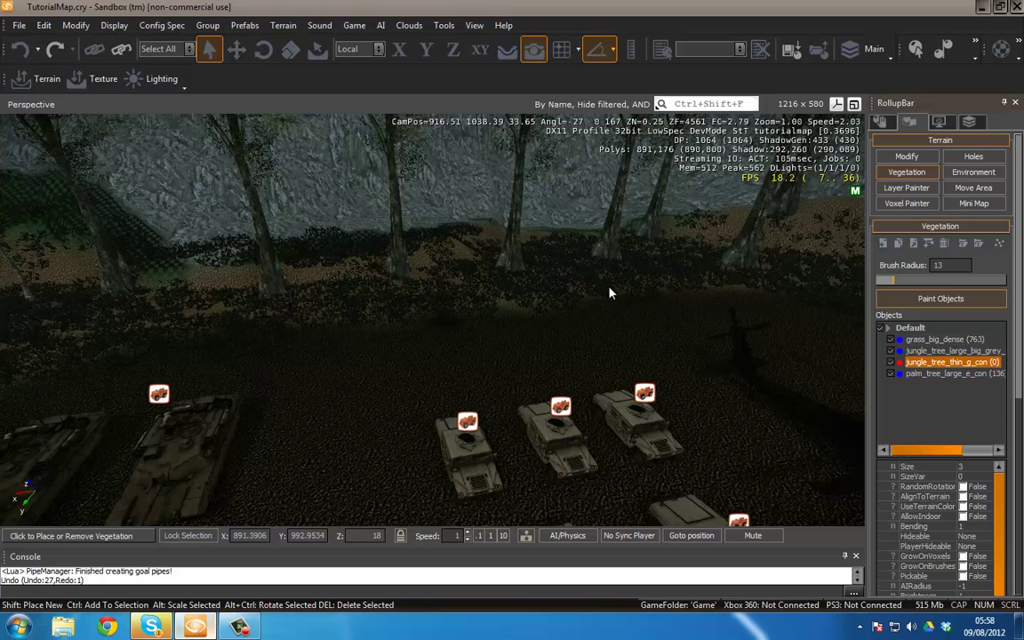
left_click(898, 298)
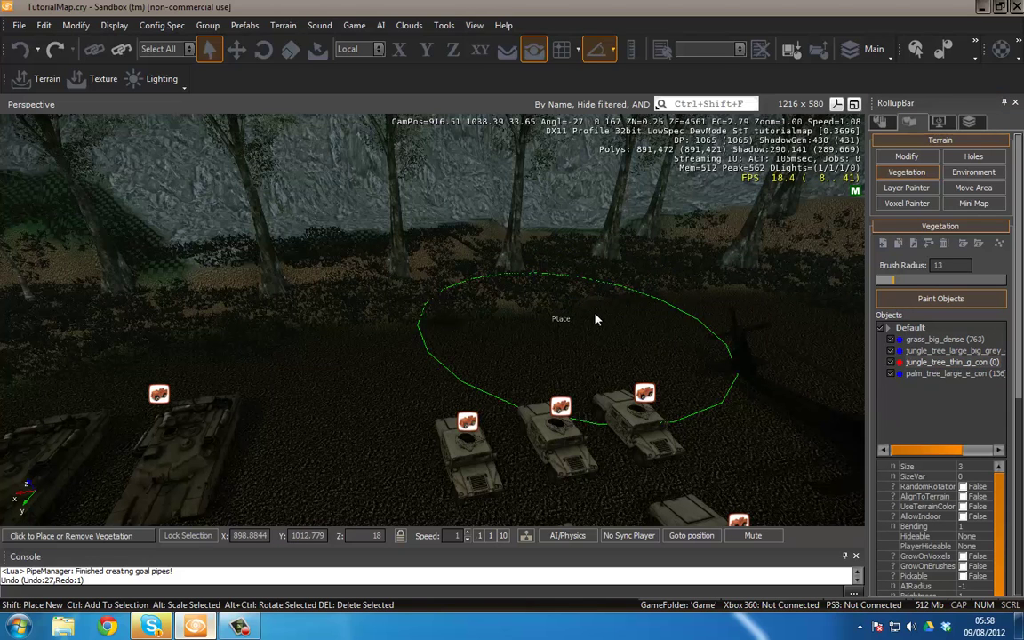
left_click(602, 267)
mouse_move(602, 267)
left_mouse_down()
mouse_move(151, 297)
mouse_move(49, 318)
left_mouse_up()
Inspect the enlarged thin jungle trees from inside the forest in game mode, and return to the editor
key("w")
mouse_move(487, 307)
right_mouse_down()
mouse_move(505, 333)
mouse_move(498, 328)
right_mouse_up()
key("s")
key("w")
key("ctrl+g")
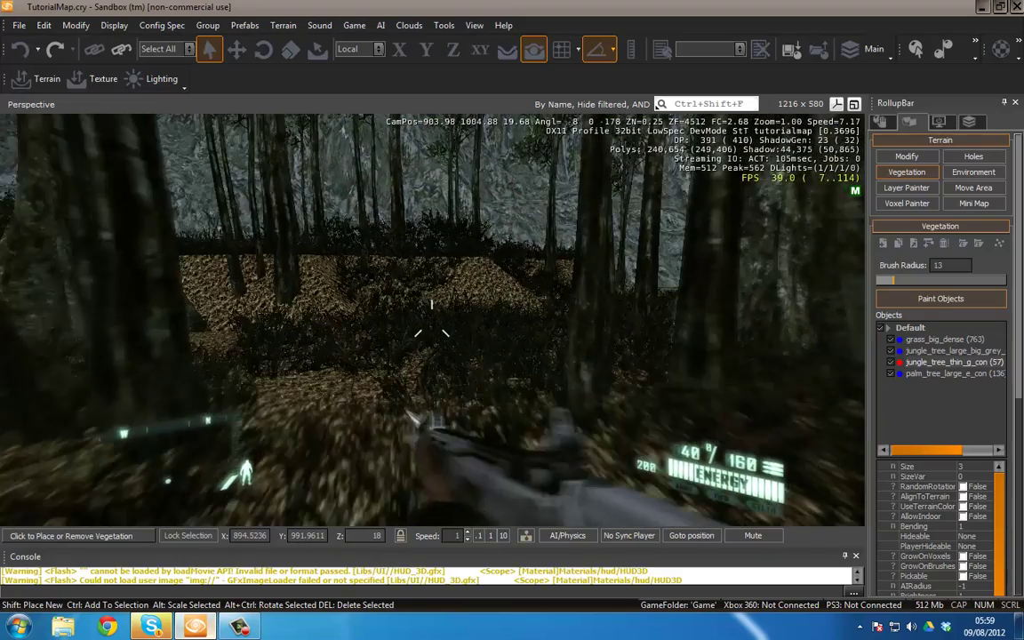
key("Escape")
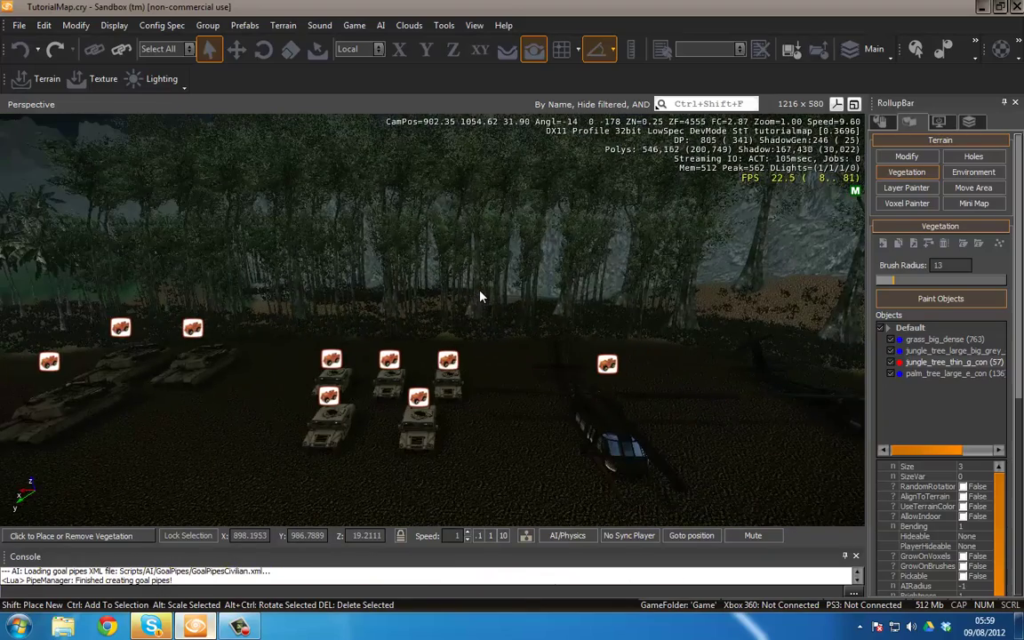
Undo the last painting of size 3 thin jungle trees along the tree line behind the vehicles
key("ctrl+z")
right_click_drag(488, 301, 871, 445)
key("s")
key("d")
key("w")
key("a")
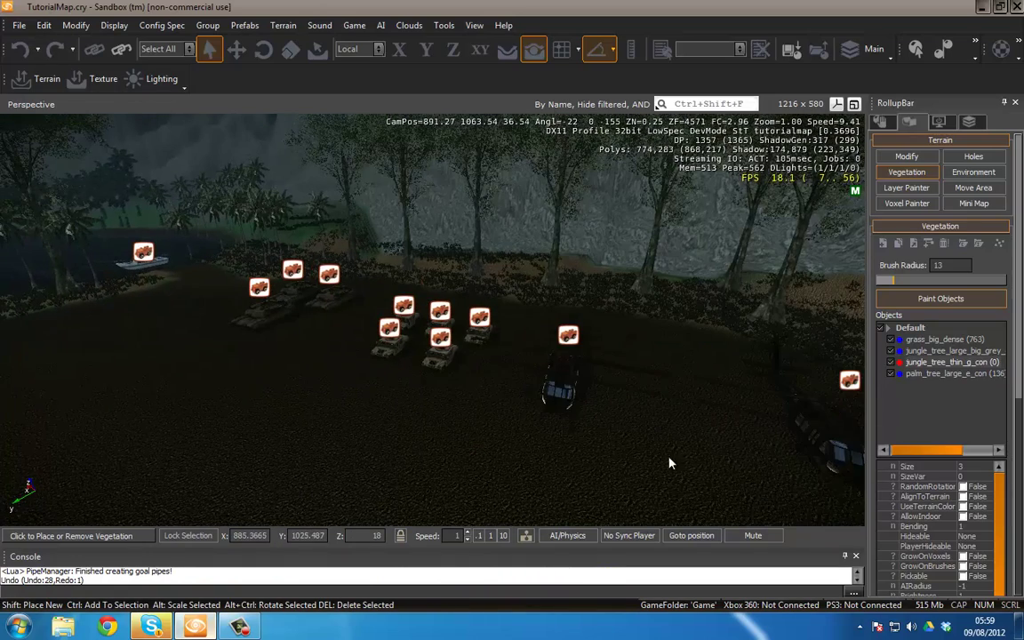
Set the Density of the jungle_tree_thin_g_con vegetation object to 0.3
scroll(1003, 574, "down", 1)
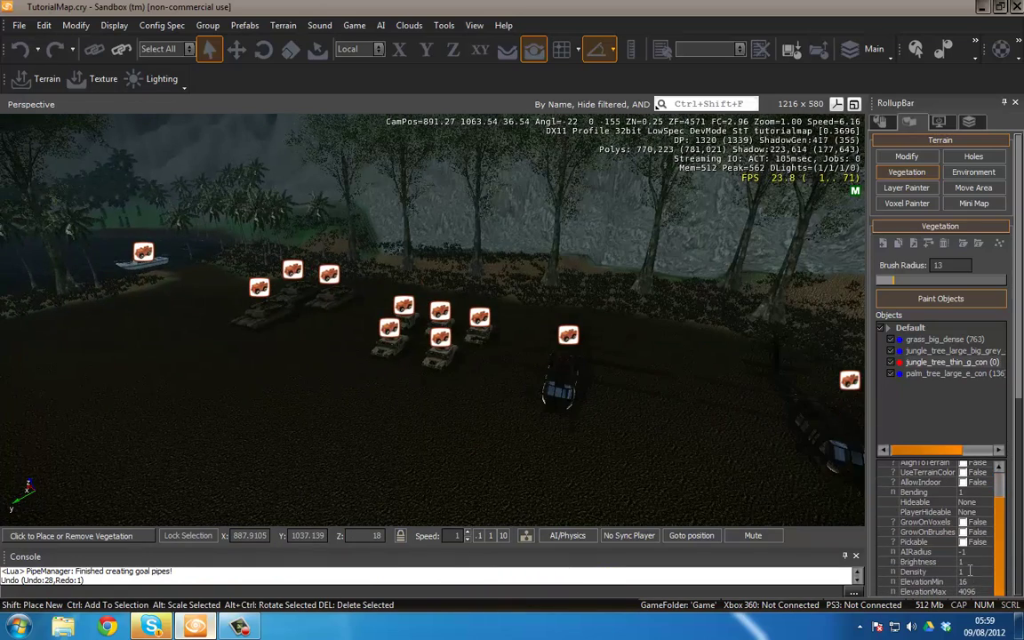
left_click(978, 572)
type("0.3")
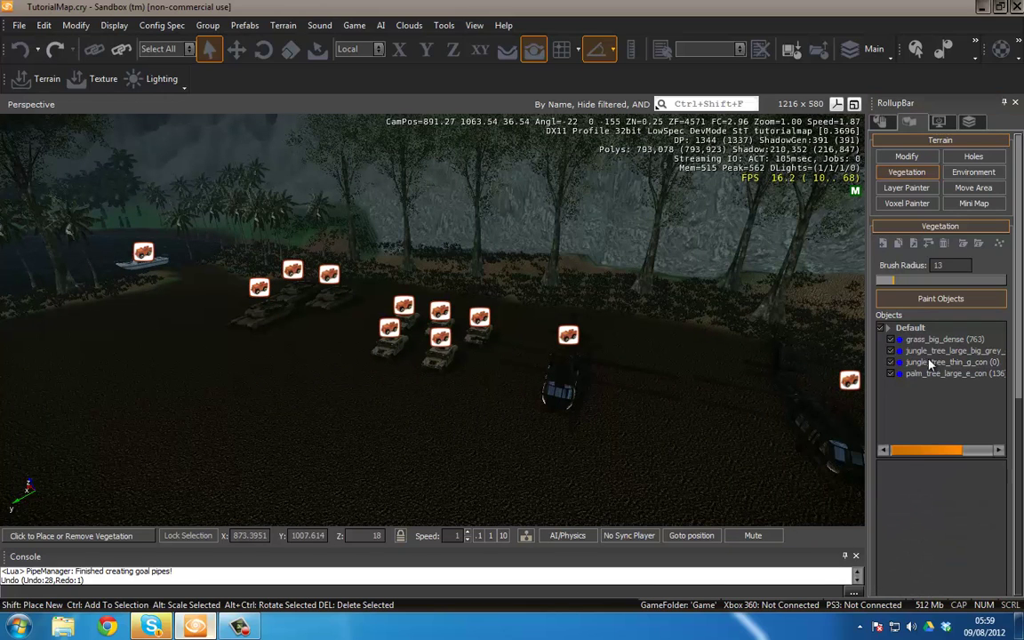
Paint thin jungle trees at density 0.3 over the vehicles and the grassy edge with the radius 13 brush, and inspect their spacing
left_click(952, 362)
left_click(971, 303)
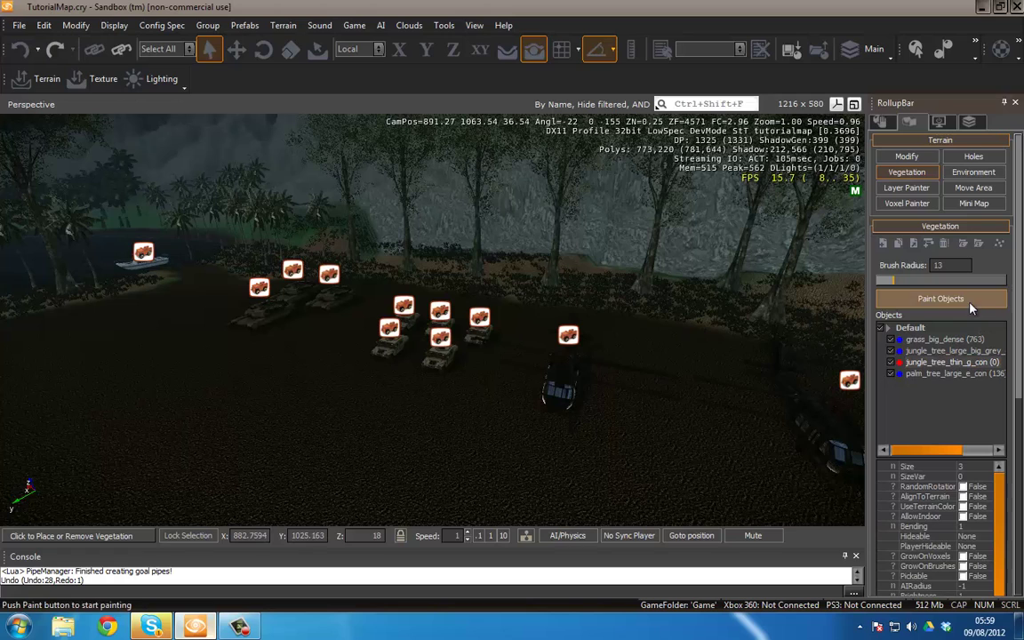
mouse_move(736, 311)
left_mouse_down()
mouse_move(356, 253)
mouse_move(228, 249)
mouse_move(183, 275)
mouse_move(348, 394)
mouse_move(393, 350)
mouse_move(420, 367)
left_mouse_up()
right_click_drag(418, 361, 375, 344)
key("s")
key("w")
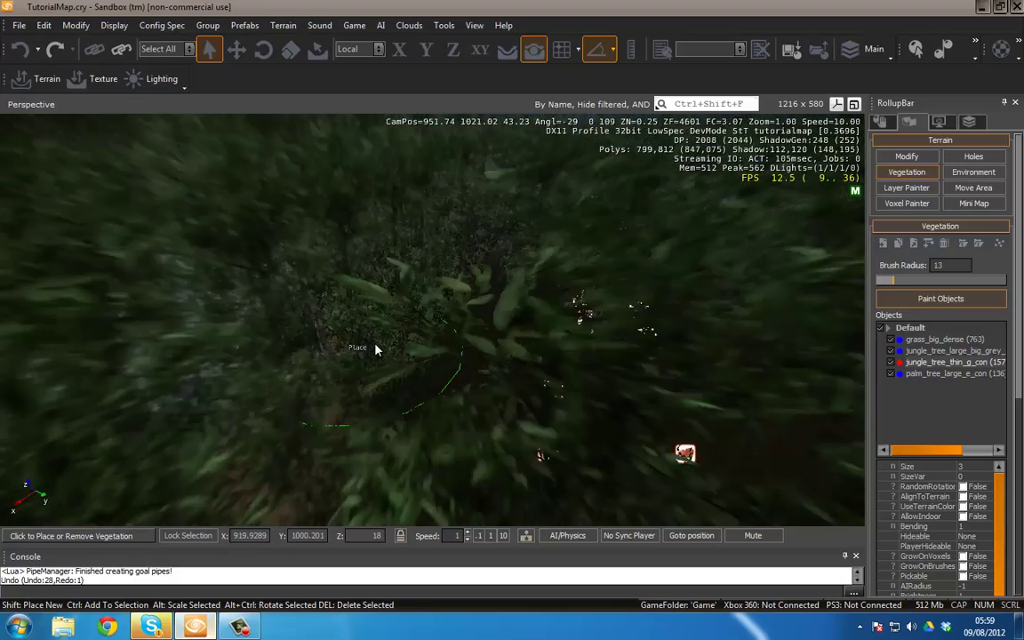
key("d")
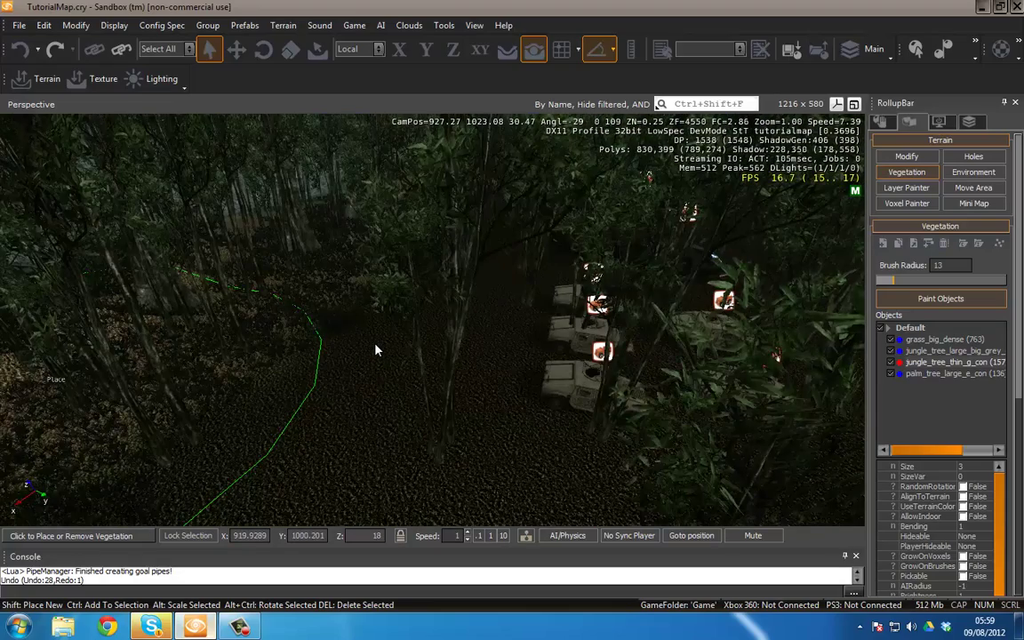
Undo the density 0.3 tree painting and set the Density of jungle_tree_thin_g_con to 4
key("ctrl+z")
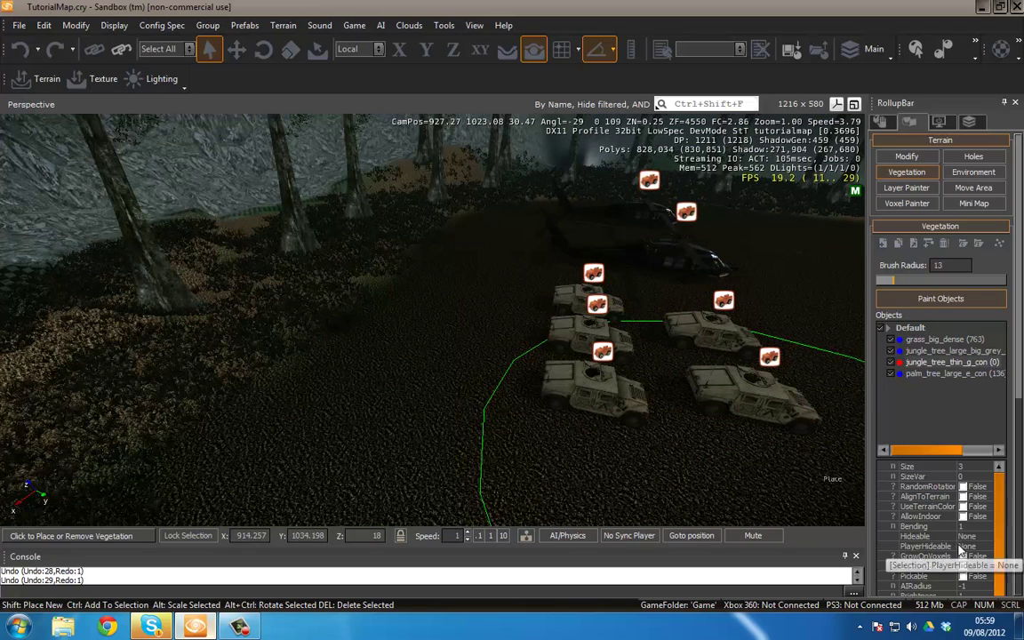
scroll(978, 547, "down", 3)
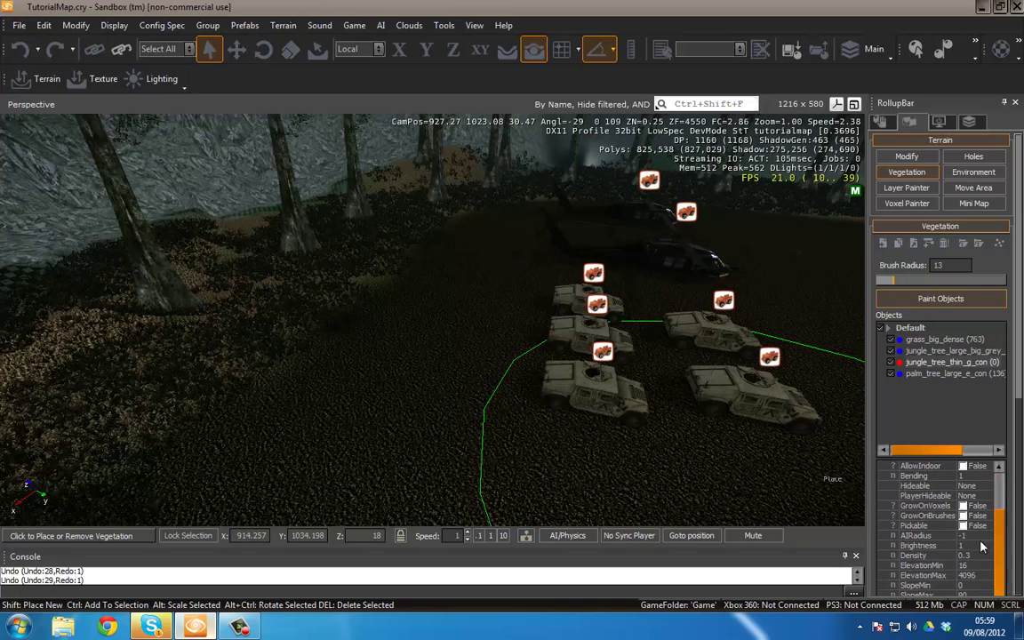
left_click(983, 556)
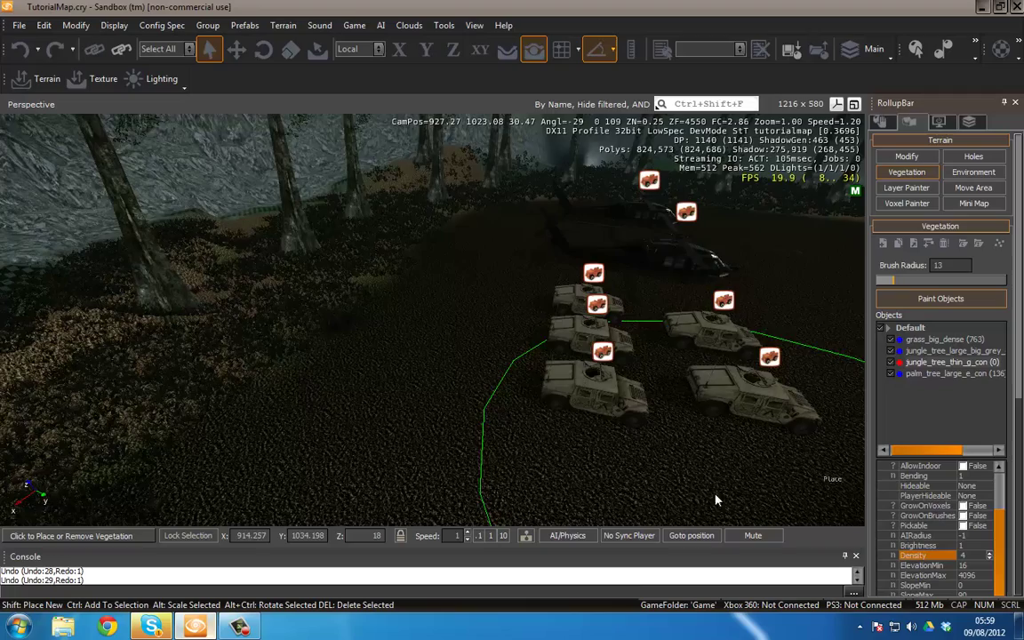
Paint a test patch of thin jungle trees at density 4 around the parked vehicles, inspect it, and undo the painting
mouse_move(546, 413)
left_mouse_down()
mouse_move(352, 349)
mouse_move(573, 368)
left_mouse_up()
key("d")
mouse_move(574, 368)
right_mouse_down()
mouse_move(552, 372)
mouse_move(570, 370)
right_mouse_up()
key("w")
key("s")
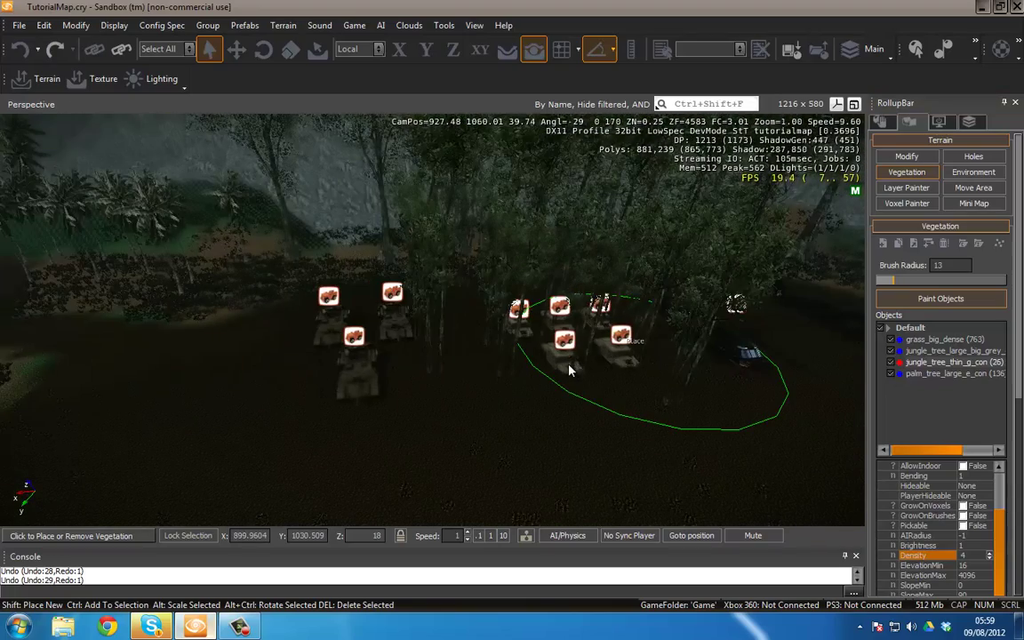
key("ctrl+z")
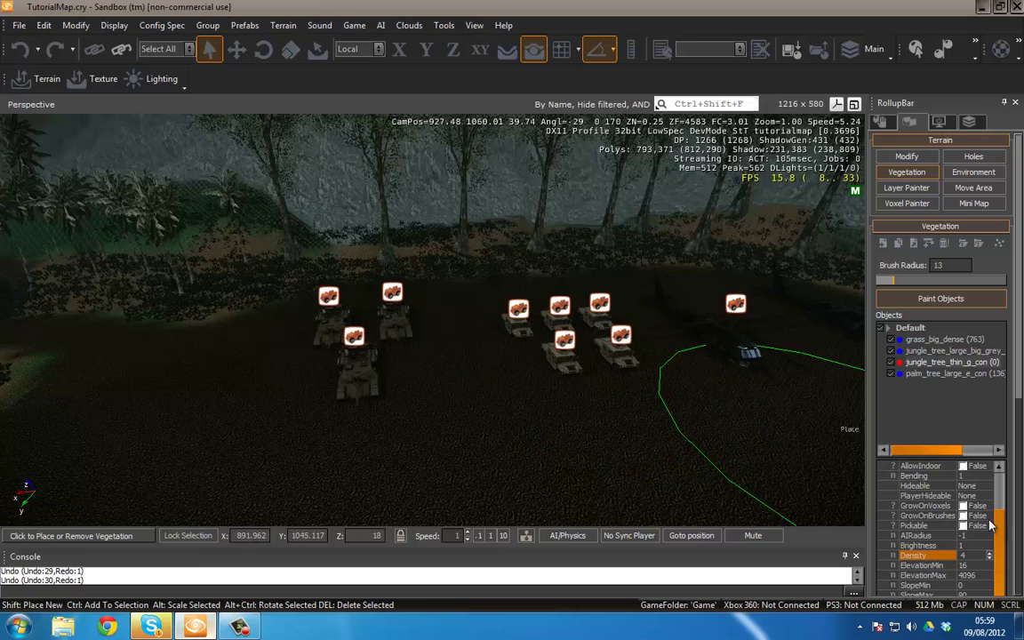
Set the brush radius to 10 and paint thin jungle trees along the tree line behind the vehicles
left_click_drag(1002, 530, 1003, 482)
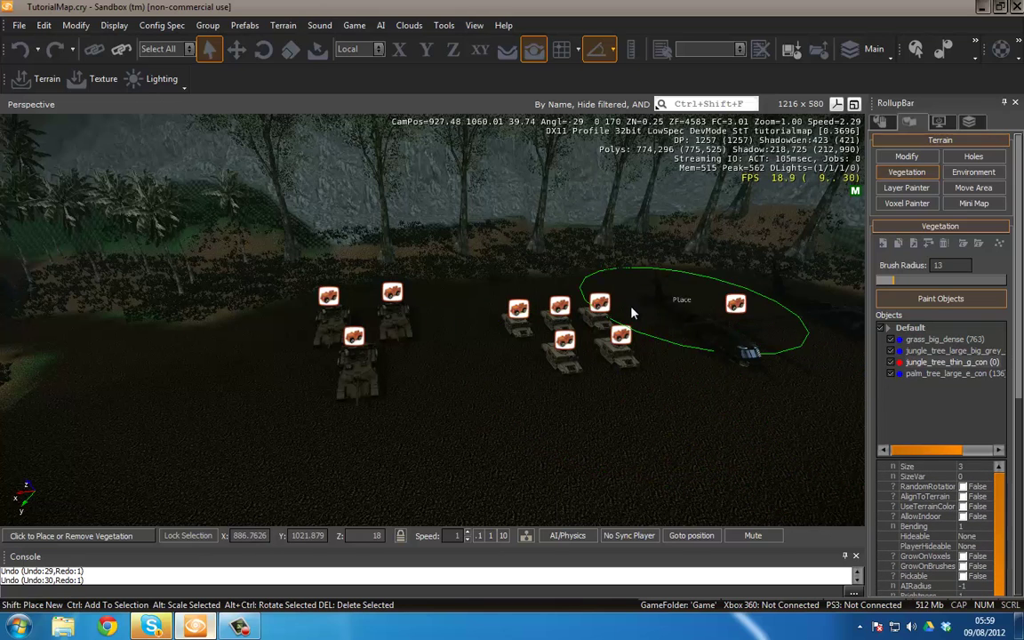
right_click_drag(633, 313, 636, 312)
key("w")
key("s")
key("w")
key("s")
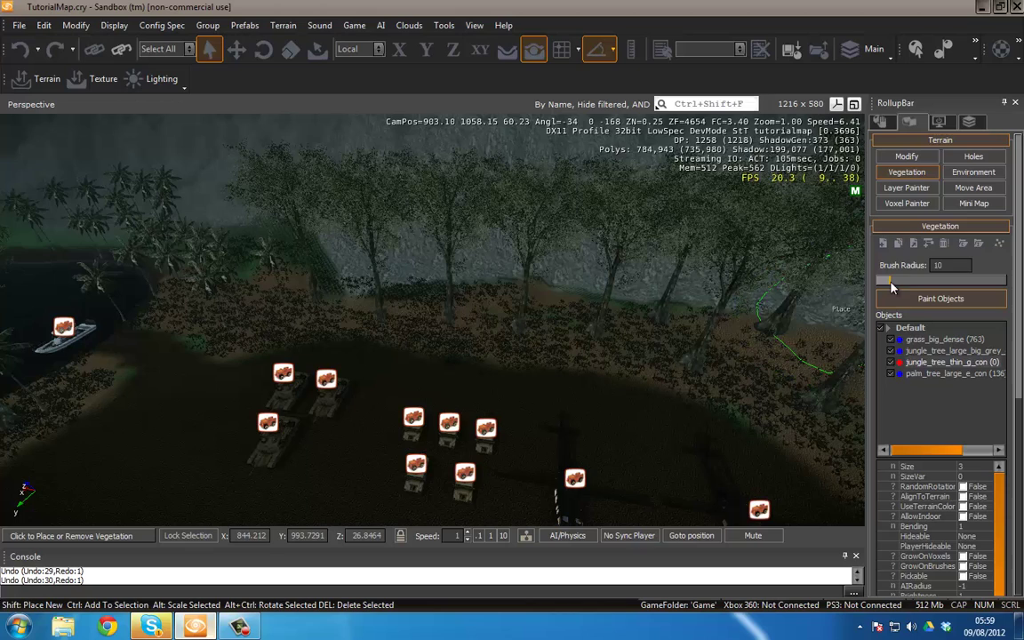
mouse_move(425, 315)
left_mouse_down()
mouse_move(608, 345)
mouse_move(736, 386)
mouse_move(814, 429)
left_mouse_up()
Paint more thin jungle trees along the curved tree belt beside and beyond the helicopters with the radius 10 brush
right_click_drag(501, 352, 444, 316)
key("s")
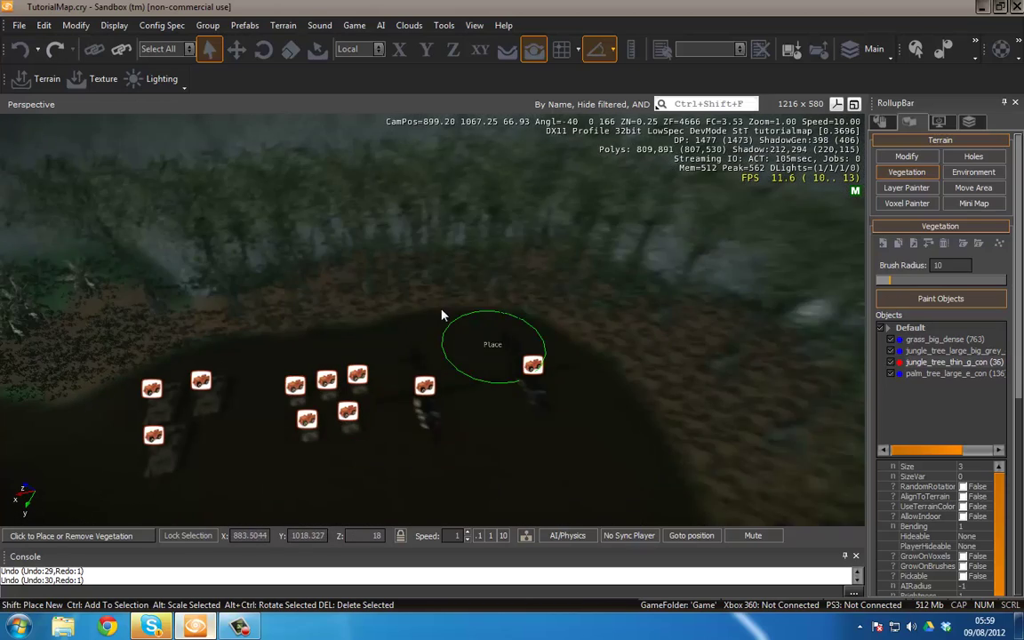
mouse_move(442, 314)
left_mouse_down()
mouse_move(452, 288)
mouse_move(525, 279)
mouse_move(718, 488)
mouse_move(714, 379)
left_mouse_up()
left_click_drag(638, 335, 569, 324)
right_click_drag(435, 352, 616, 360)
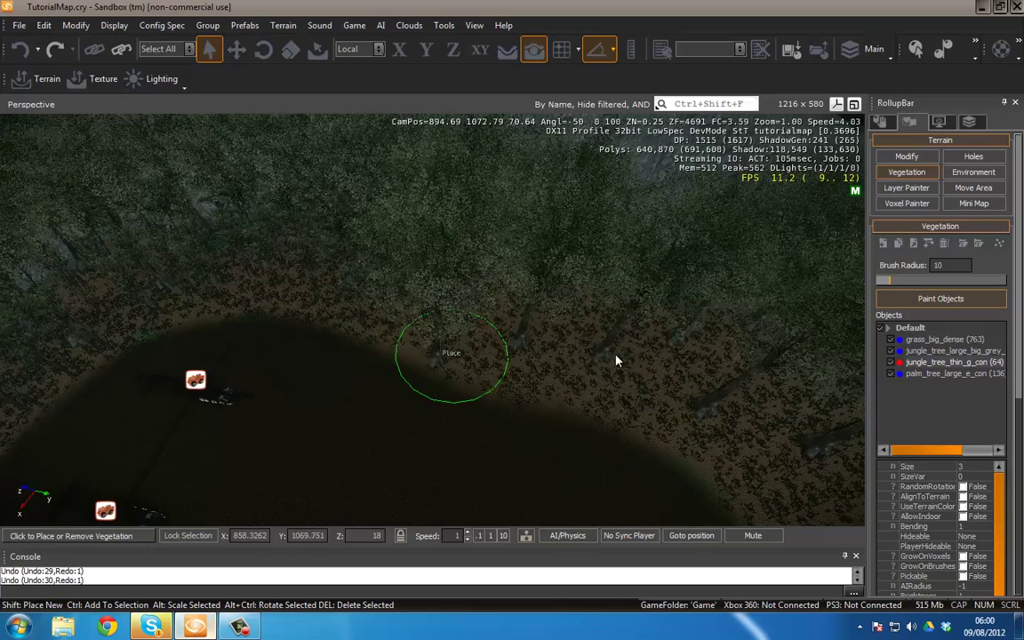
mouse_move(615, 359)
left_mouse_down()
mouse_move(633, 396)
mouse_move(456, 350)
mouse_move(401, 285)
left_mouse_up()
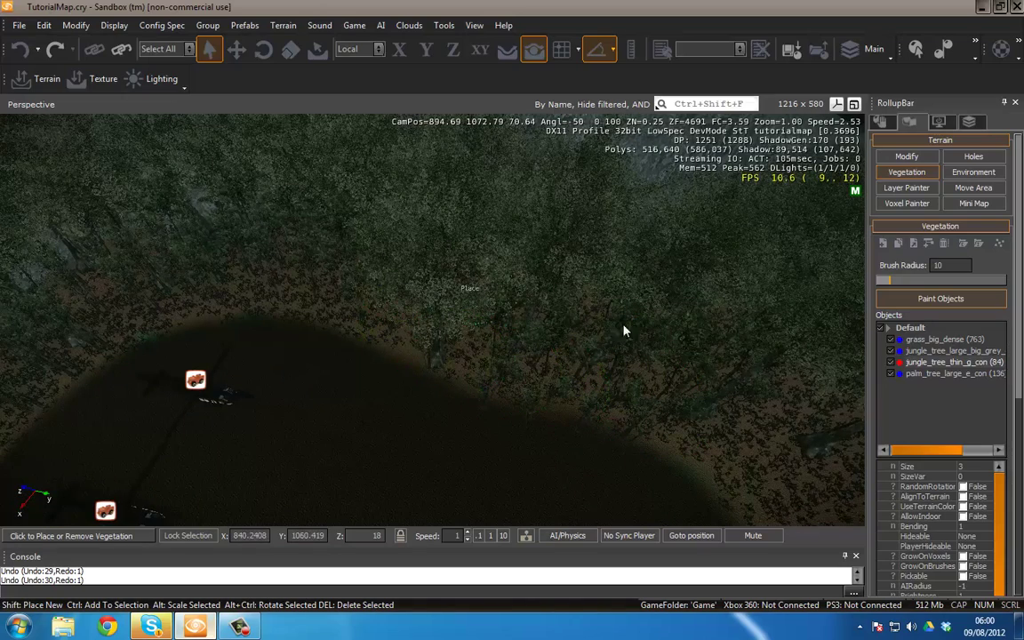
mouse_move(624, 331)
left_mouse_down()
mouse_move(781, 480)
mouse_move(756, 359)
left_mouse_up()
Erase a swath of thin jungle trees from the tree belt beyond the helicopters with the radius 10 brush
key("w")
mouse_move(640, 371)
right_mouse_down()
mouse_move(648, 374)
mouse_move(626, 368)
right_mouse_up()
key("w")
key("s")
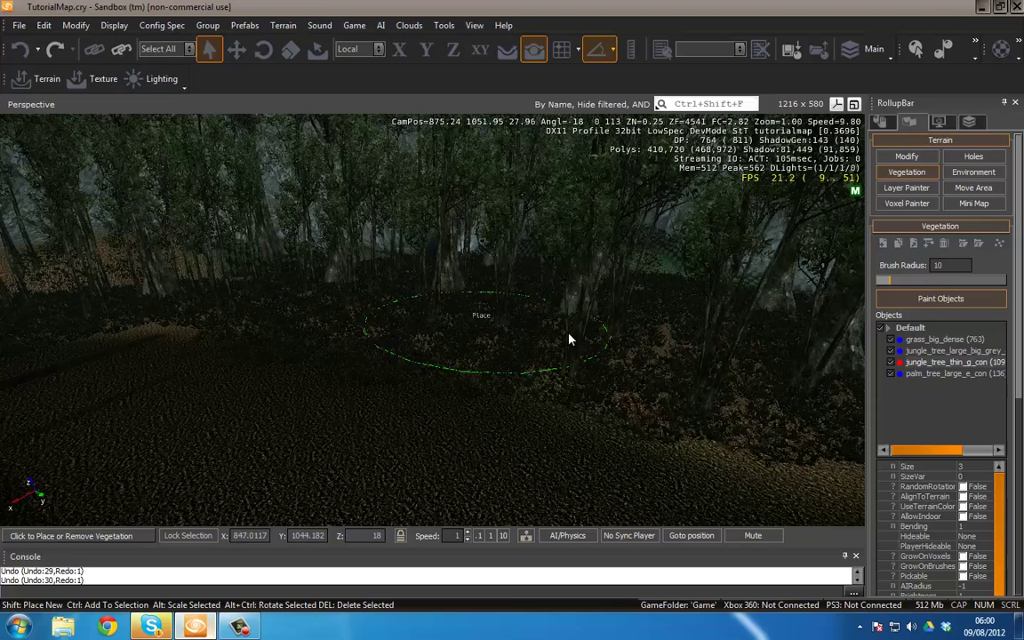
mouse_move(586, 339)
left_mouse_down("ctrl")
mouse_move(463, 294)
mouse_move(331, 284)
mouse_move(121, 292)
mouse_move(49, 313)
mouse_move(57, 327)
mouse_move(391, 303)
mouse_move(919, 372)
left_mouse_up("ctrl")
key("s")
right_click_drag(611, 348, 666, 353)
scroll(667, 353, "down", 5)
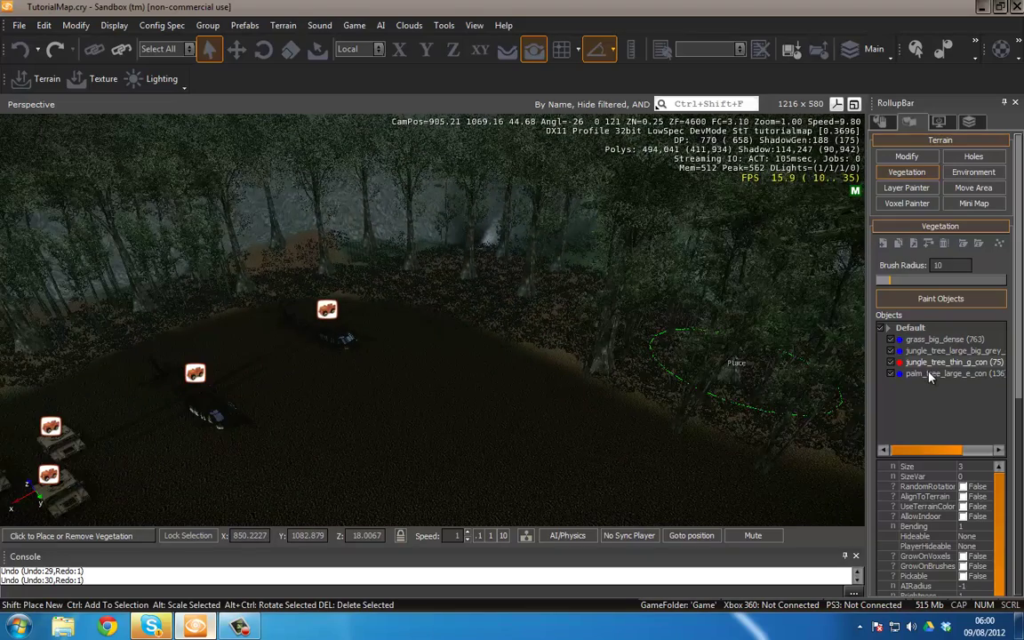
left_click(952, 374)
key("w")
right_click_drag(461, 322, 455, 322)
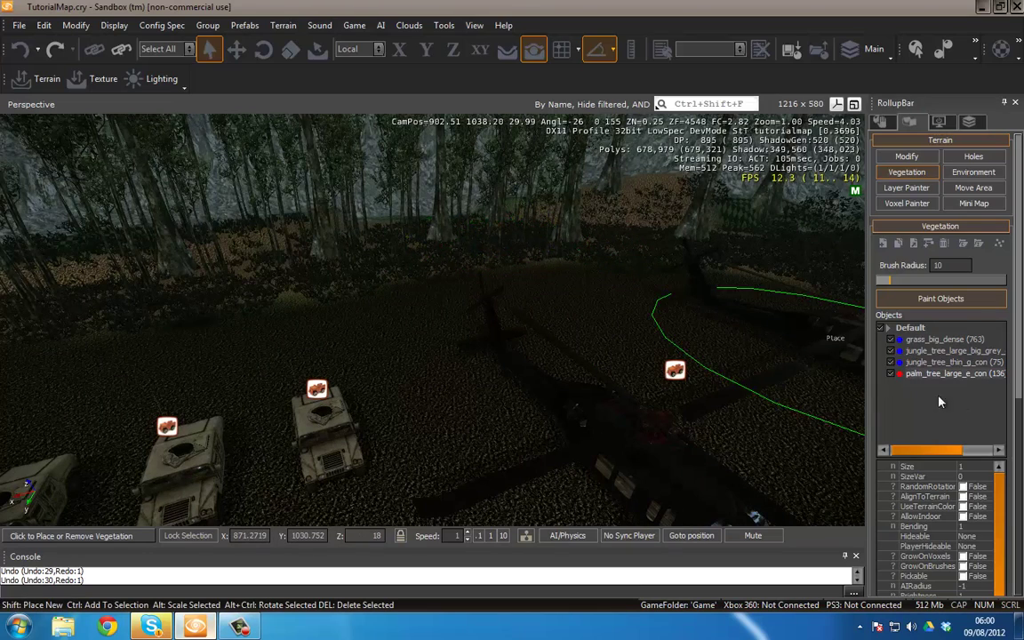
right_click_drag(625, 337, 612, 341)
key("s")
Select jungle_tree_thin_g_con and paint more thin jungle trees across the tree line behind the tanks and helicopters
left_click(940, 364)
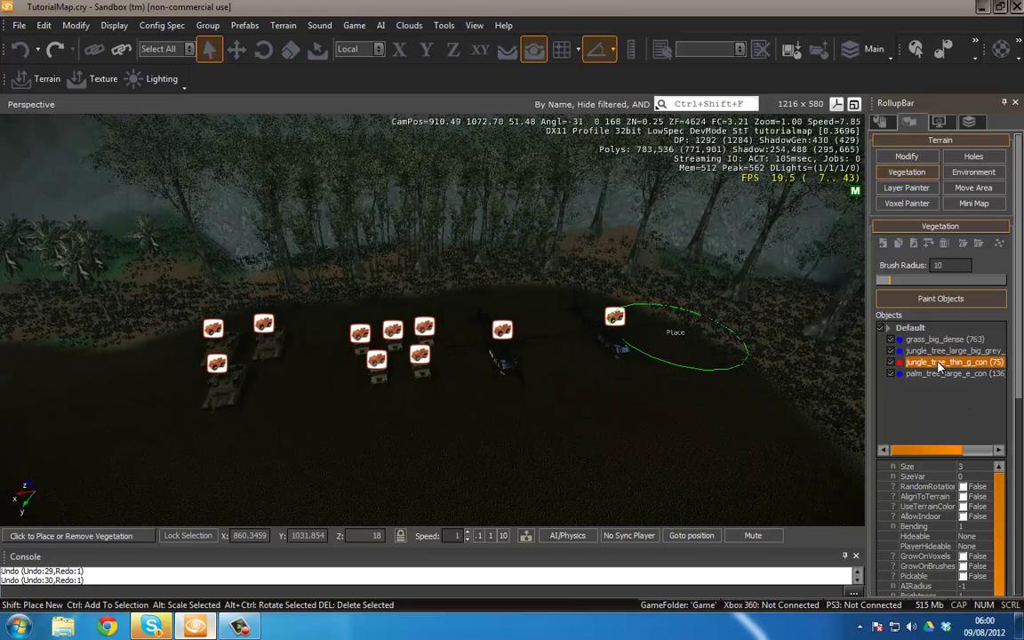
mouse_move(560, 266)
left_mouse_down()
mouse_move(742, 328)
mouse_move(811, 370)
mouse_move(667, 291)
left_mouse_up()
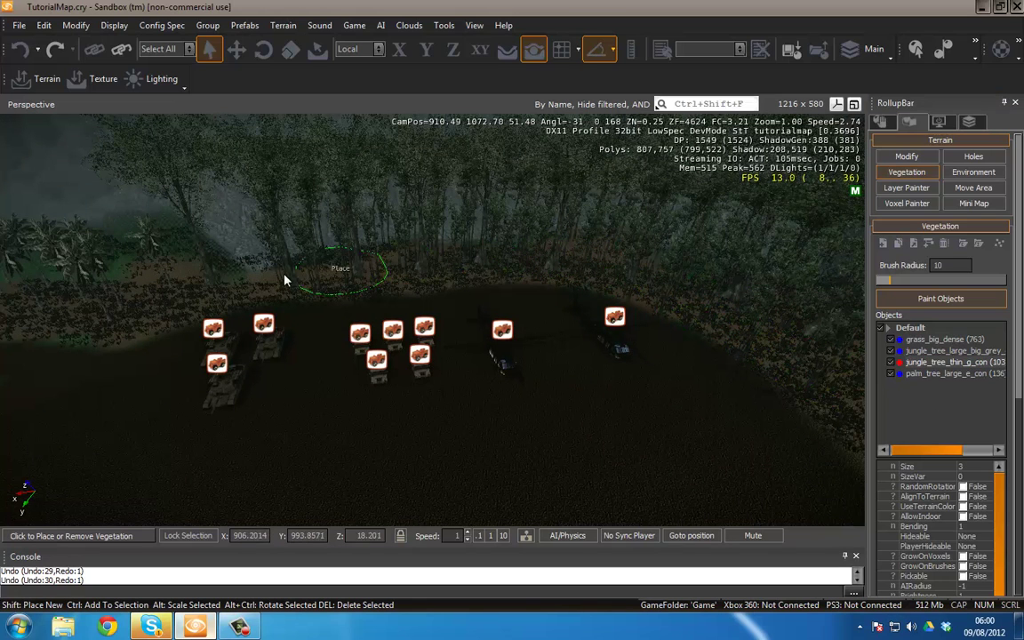
left_click_drag(285, 281, 75, 324)
Paint thin jungle trees along the tree belt from beyond the helicopters to the far corner of the clearing
right_click_drag(313, 322, 537, 332)
key("s")
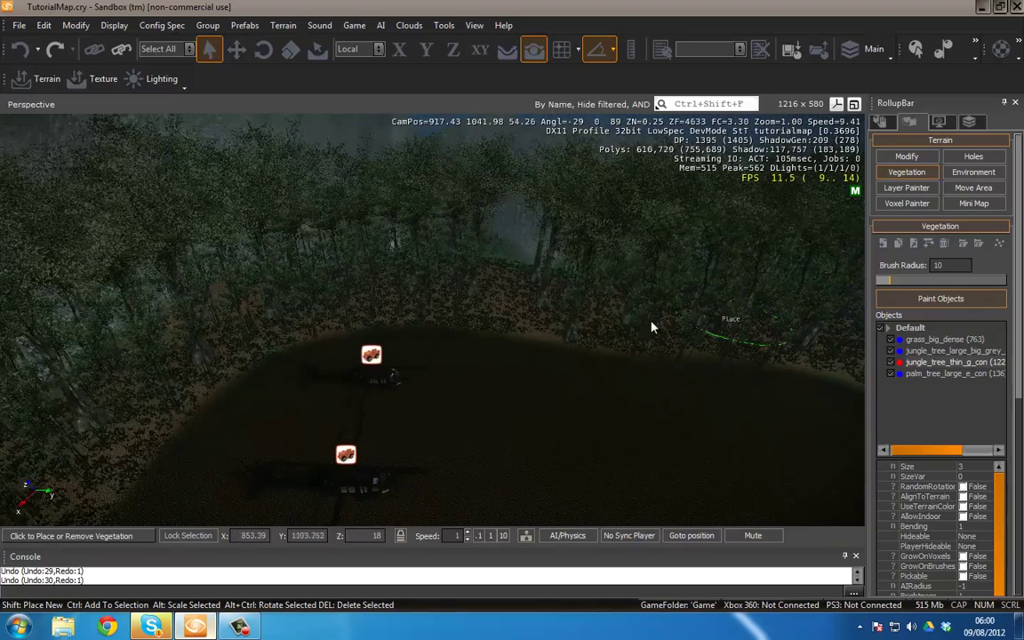
mouse_move(498, 305)
left_mouse_down()
mouse_move(481, 300)
mouse_move(518, 287)
mouse_move(539, 296)
left_mouse_up()
right_click_drag(539, 296, 621, 344)
key("d")
key("w")
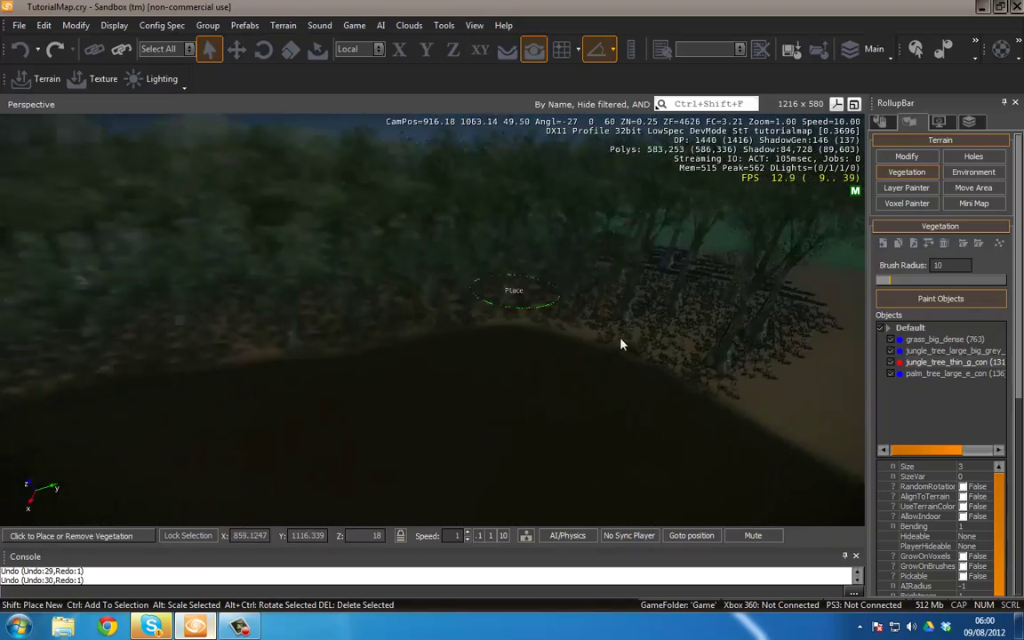
mouse_move(676, 368)
left_mouse_down()
mouse_move(583, 357)
mouse_move(395, 305)
left_mouse_up()
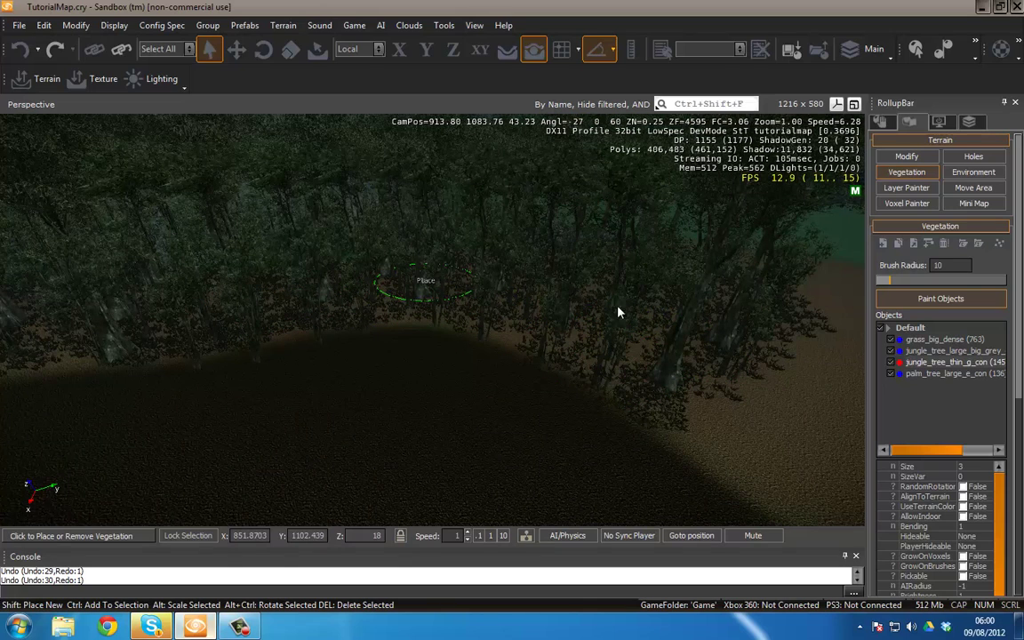
left_click_drag(722, 317, 651, 287)
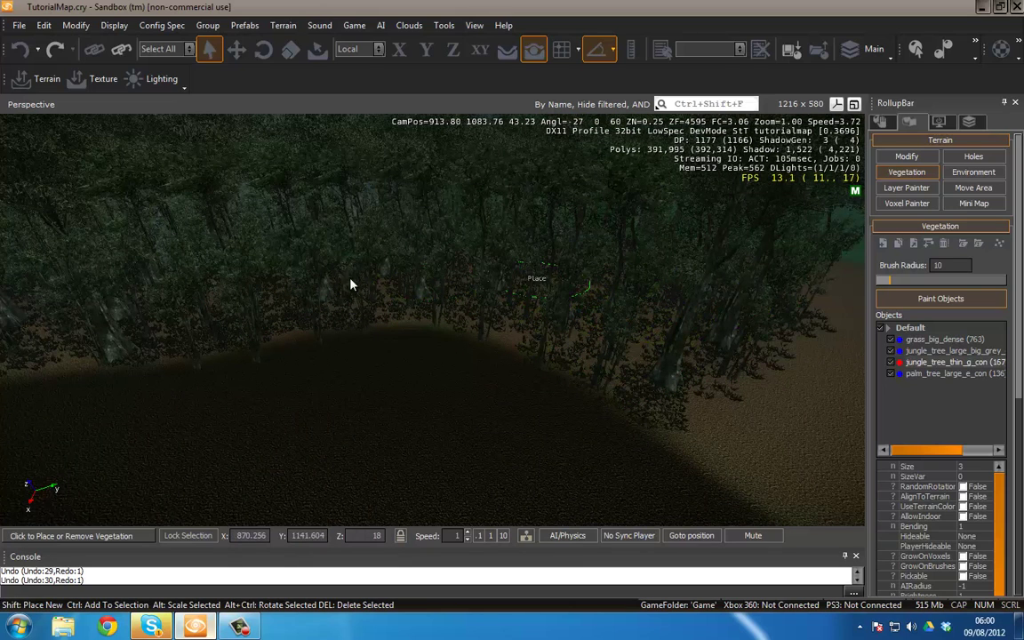
Paint thin jungle trees along the waterside tree belt from the boat around the opposite edge of the clearing
mouse_move(383, 298)
right_mouse_down()
mouse_move(361, 297)
mouse_move(389, 295)
mouse_move(375, 298)
right_mouse_up()
key("s")
key("w")
key("d")
key("s")
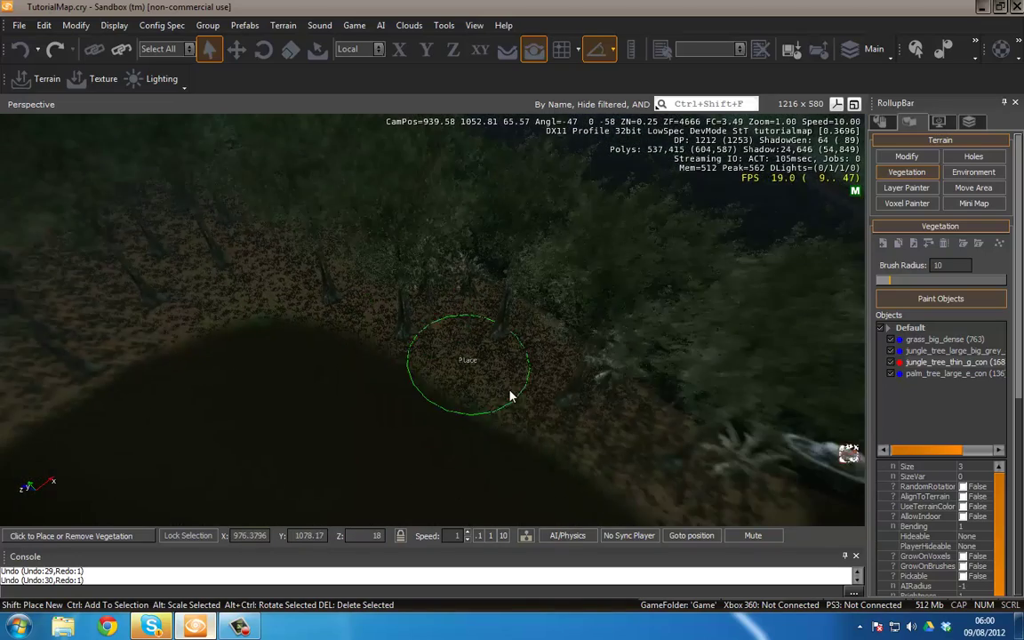
mouse_move(689, 476)
left_mouse_down()
mouse_move(411, 333)
mouse_move(240, 279)
mouse_move(62, 356)
mouse_move(59, 333)
left_mouse_up()
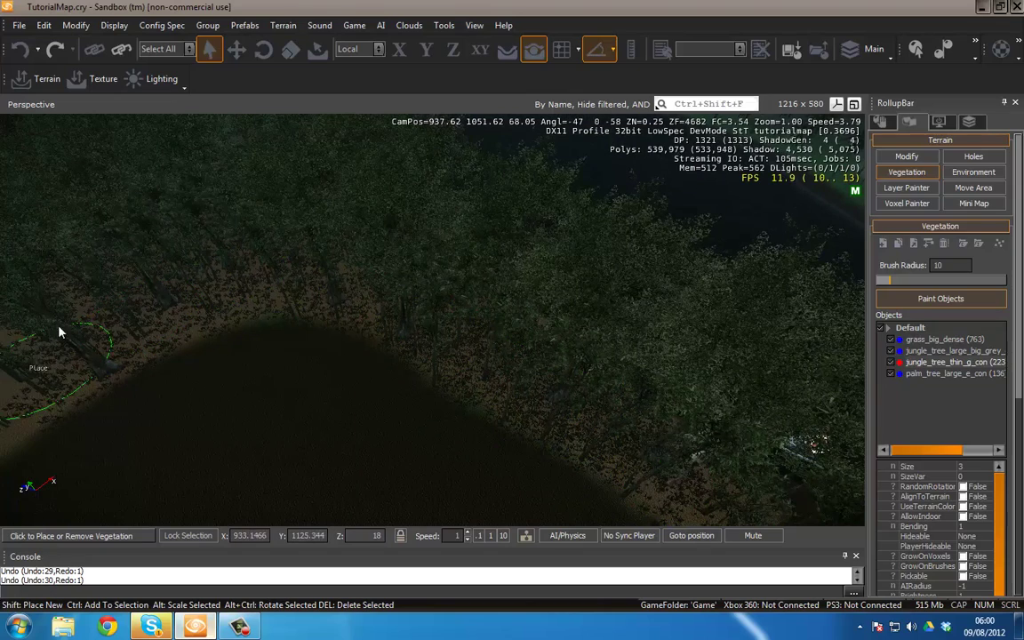
left_click_drag(138, 311, 82, 325)
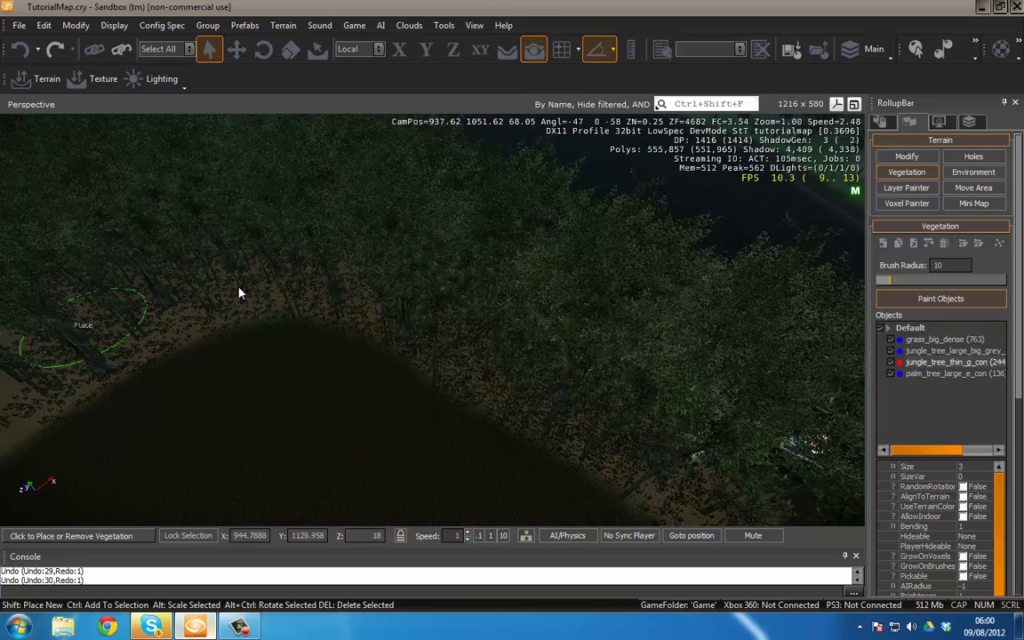
Review the thin jungle trees painted around the clearing, moving back toward the parked vehicles
right_click_drag(239, 293, 236, 293)
key("s")
key("a")
key("w")
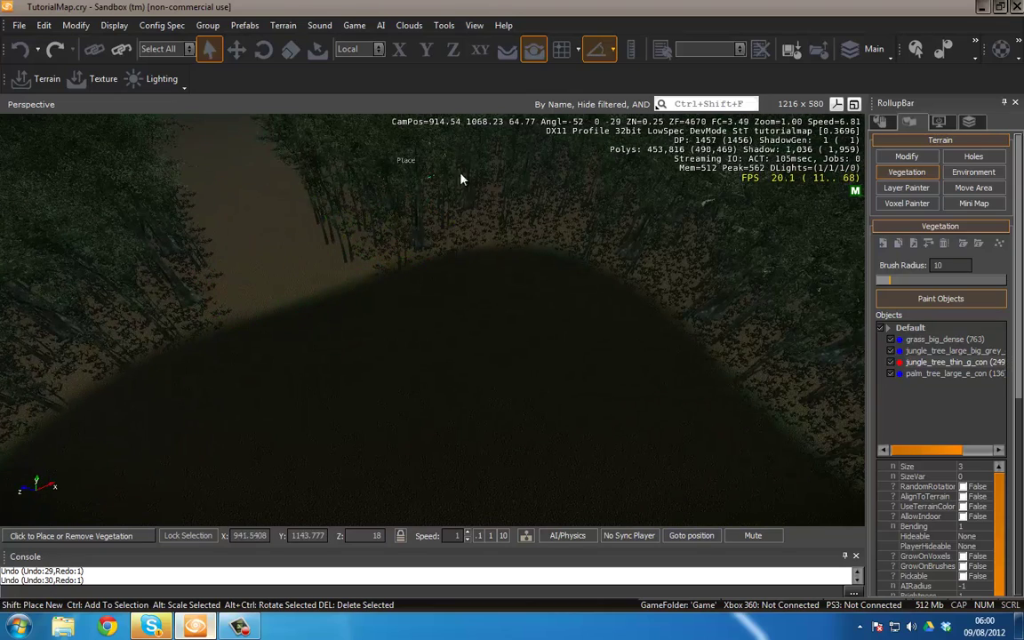
key("w")
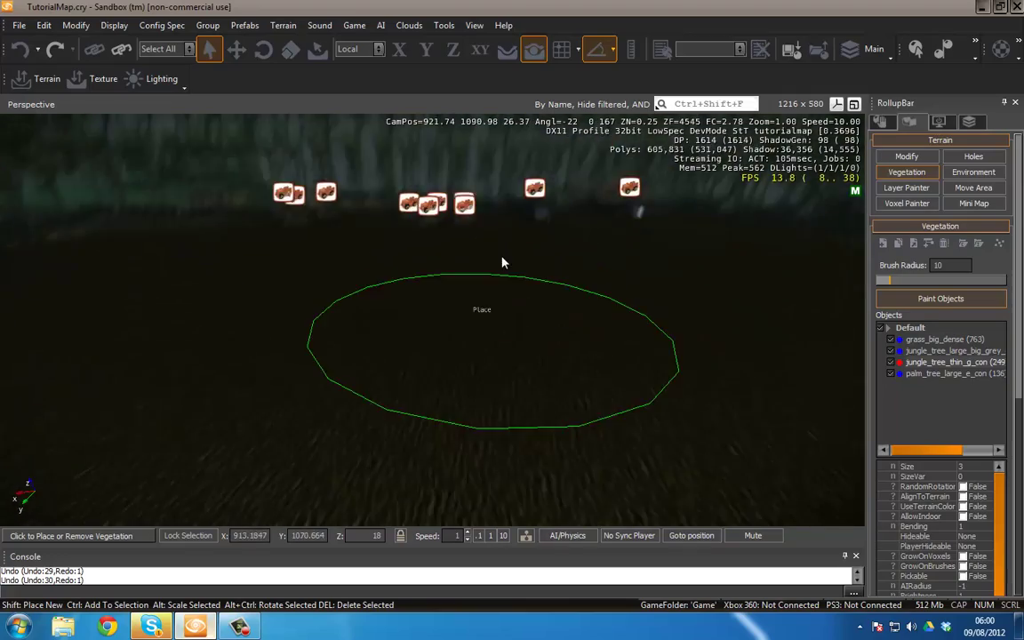